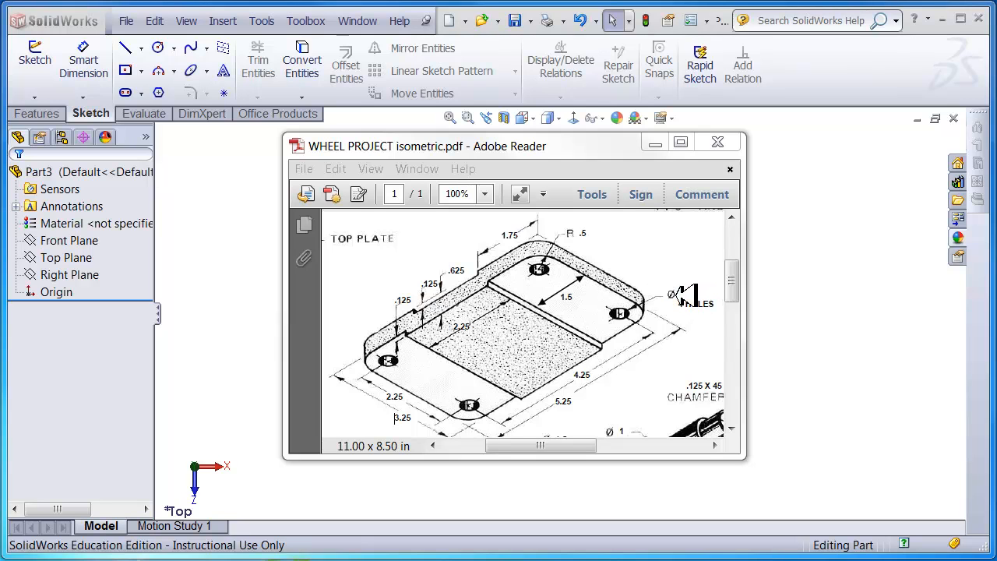
Step: Sketch a center rectangle about 6.47 by 4.23 in on the Top Plane, centered on the origin
{"action": "left_click_drag", "start_coordinate": [581, 144], "coordinate": [0, 164]}
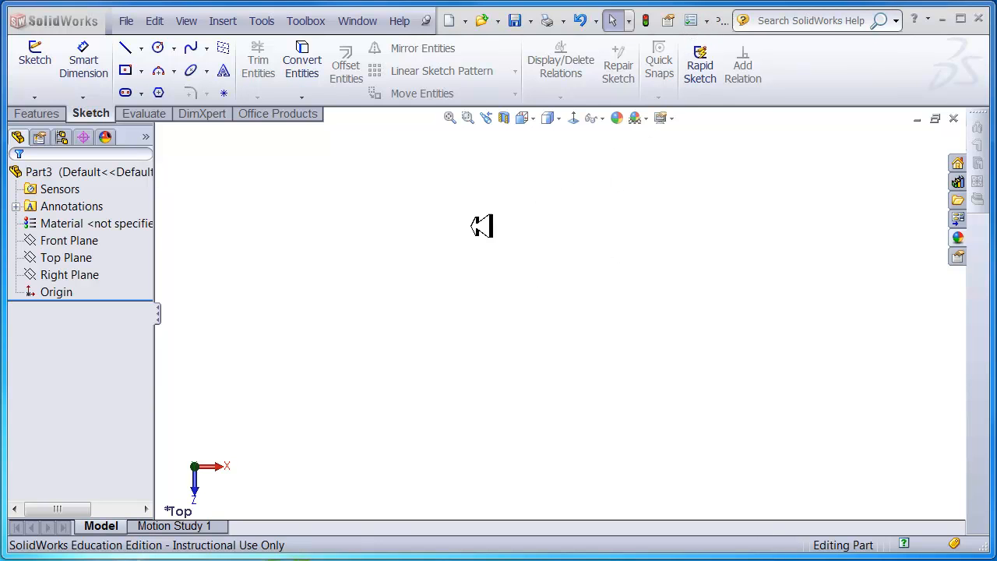
{"action": "left_click", "coordinate": [56, 257]}
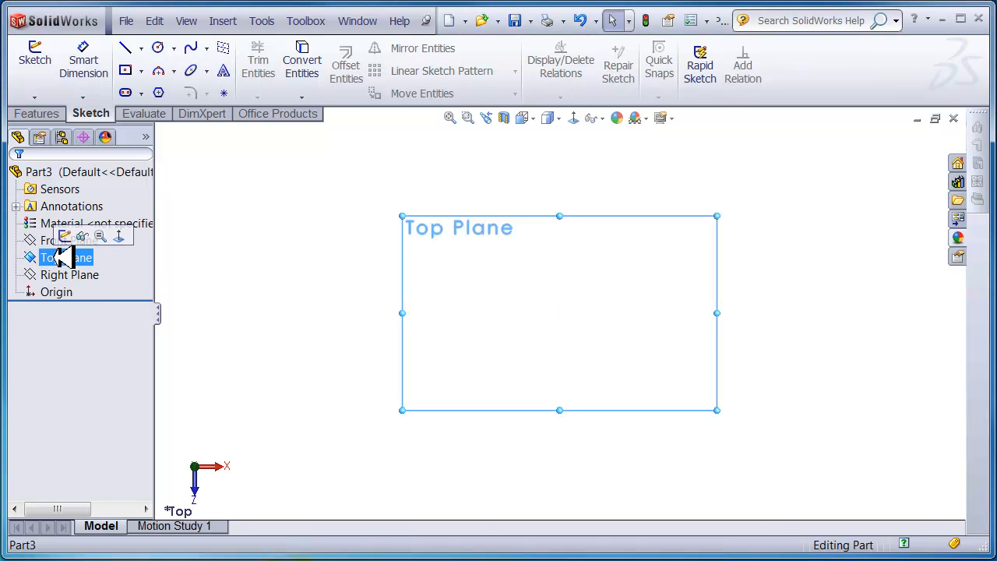
{"action": "left_click", "coordinate": [578, 117]}
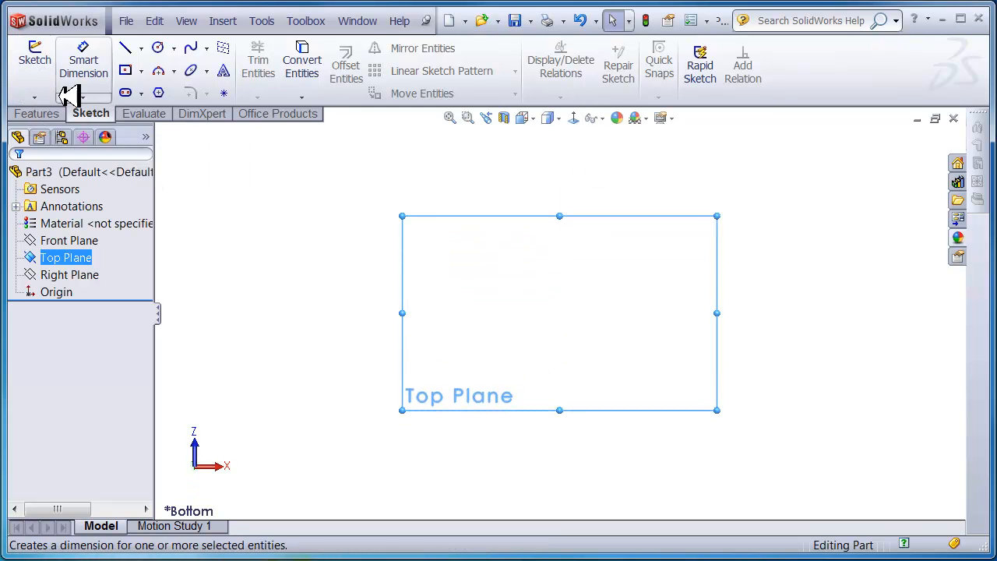
{"action": "left_click", "coordinate": [47, 49]}
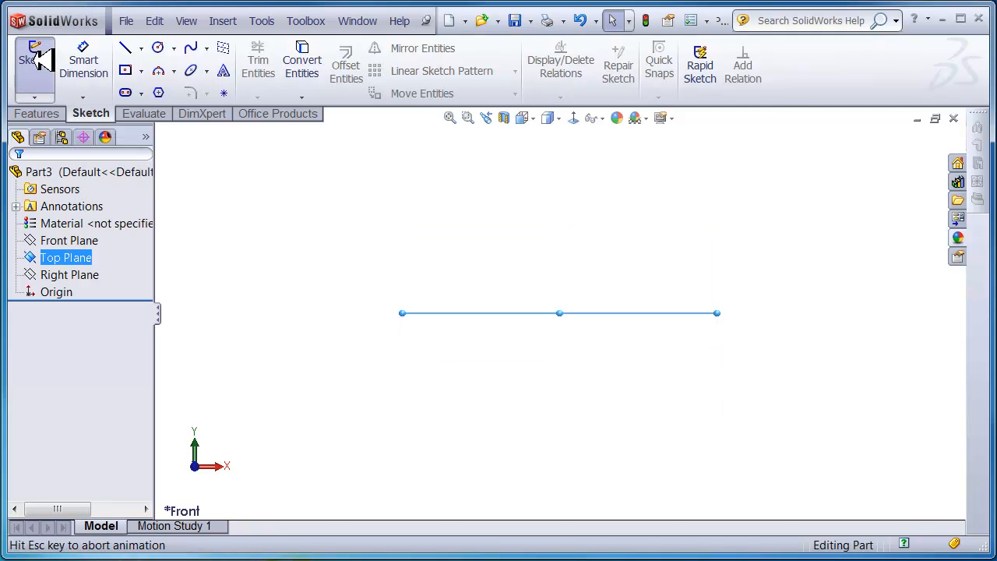
{"action": "left_click", "coordinate": [141, 71]}
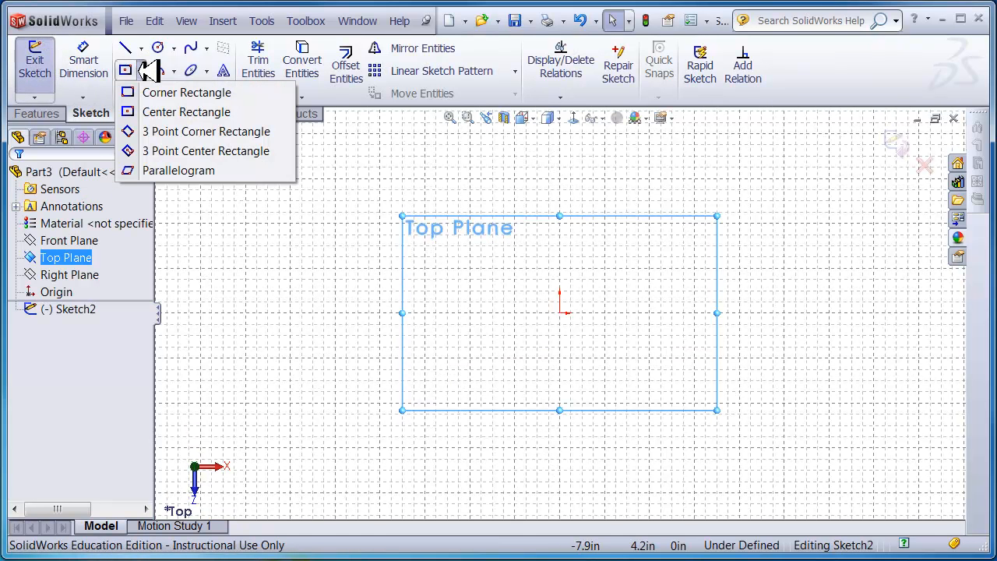
{"action": "left_click", "coordinate": [134, 113]}
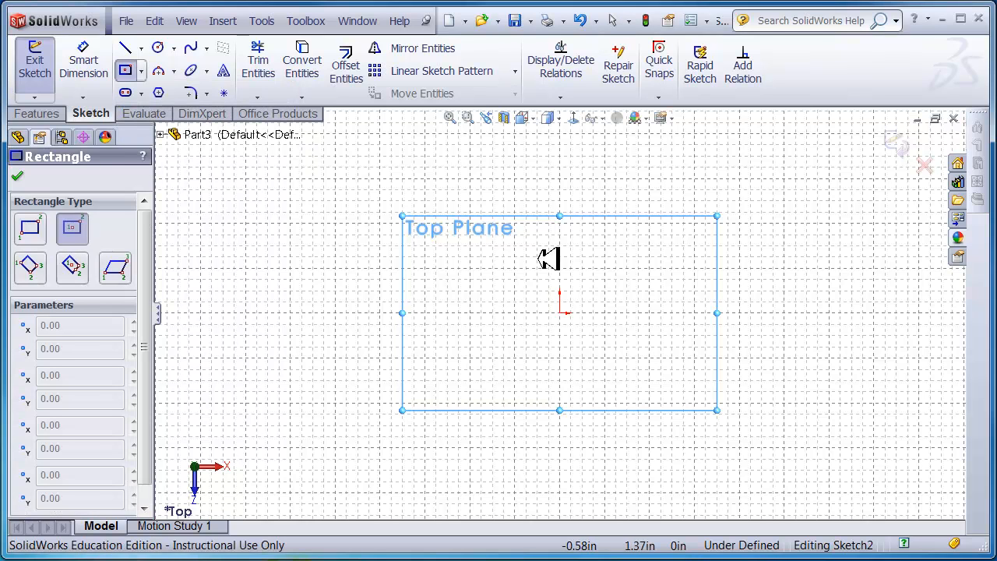
{"action": "left_click", "coordinate": [561, 311]}
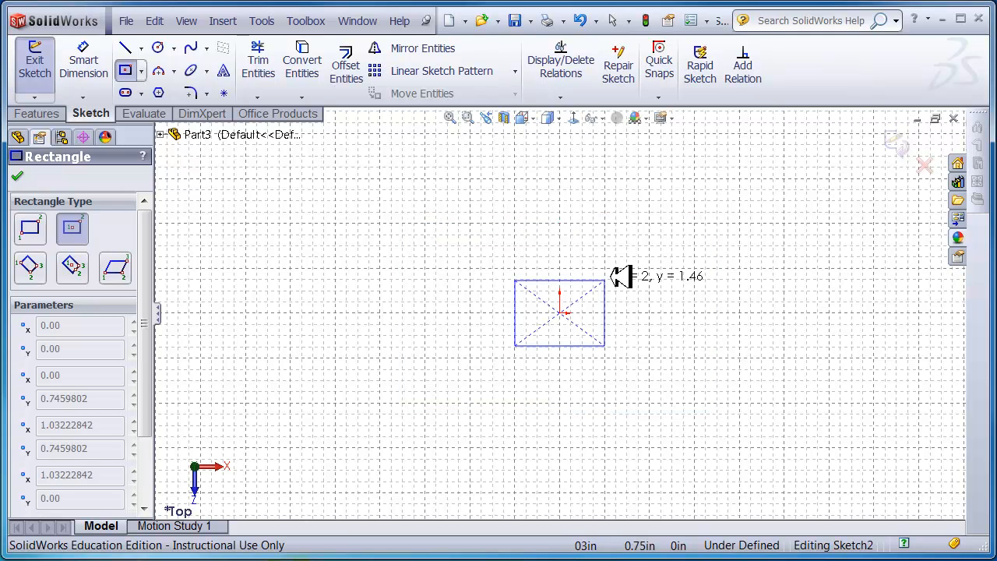
{"action": "left_click", "coordinate": [705, 217]}
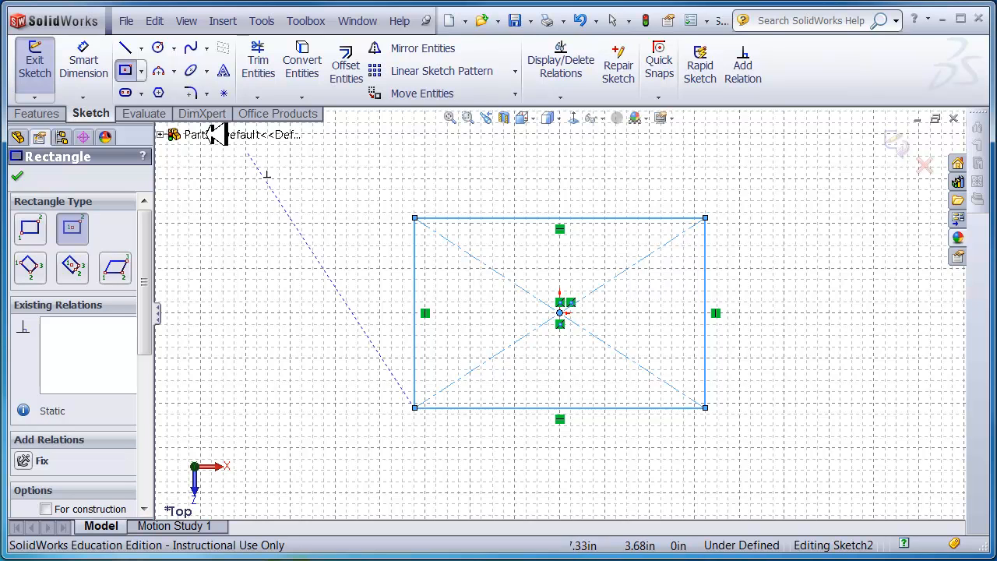
Step: Dimension the rectangle to 5.25 in wide and 3.25 in high
{"action": "left_click", "coordinate": [86, 62]}
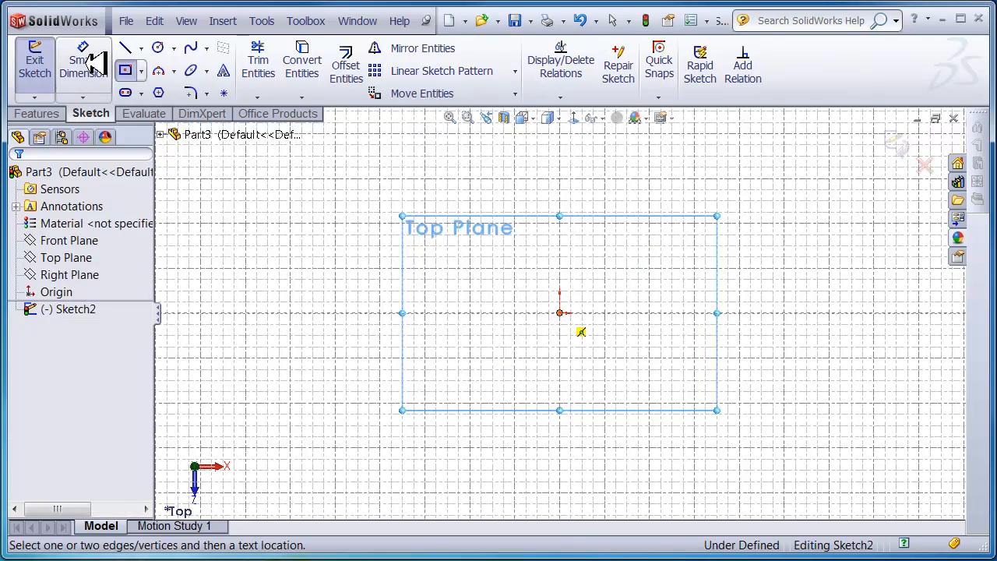
{"action": "left_click", "coordinate": [540, 218]}
{"action": "left_click", "coordinate": [561, 171]}
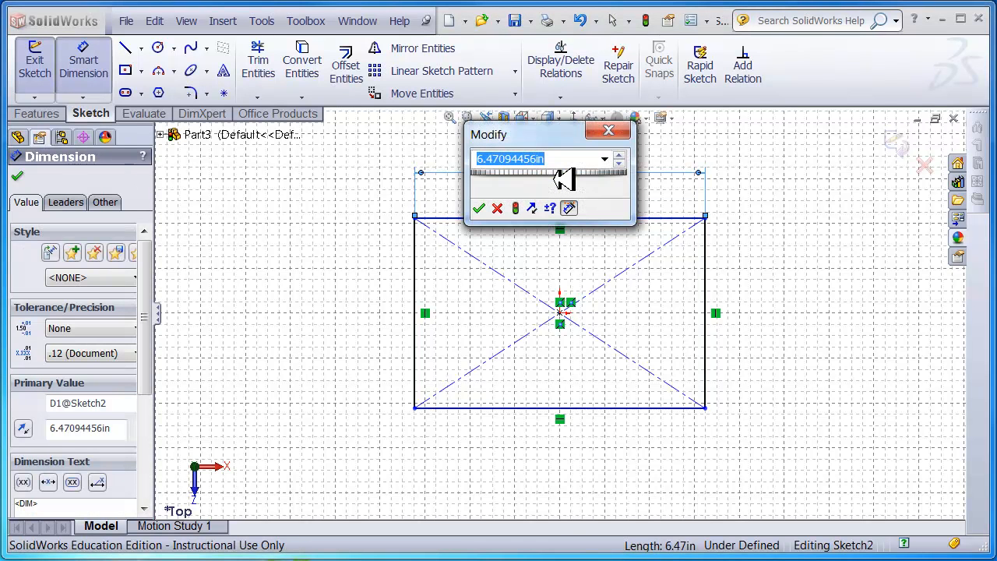
{"action": "type", "text": "5.25"}
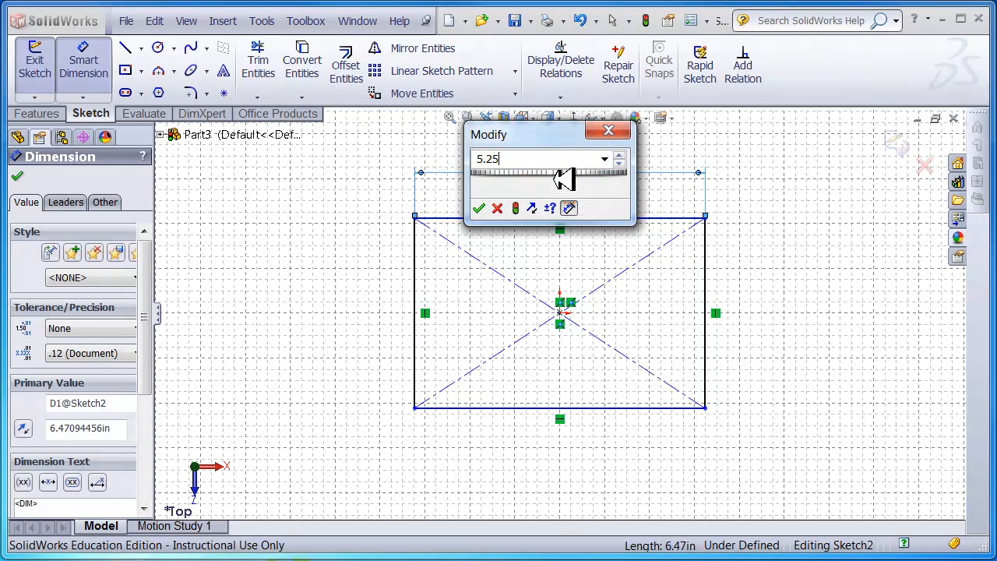
{"action": "key", "text": "Return"}
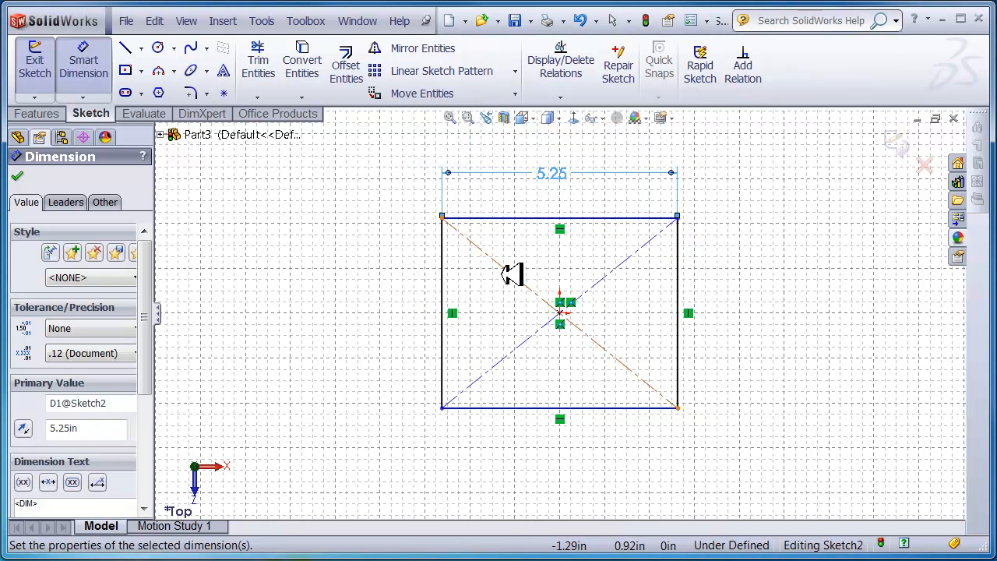
{"action": "left_click", "coordinate": [452, 286]}
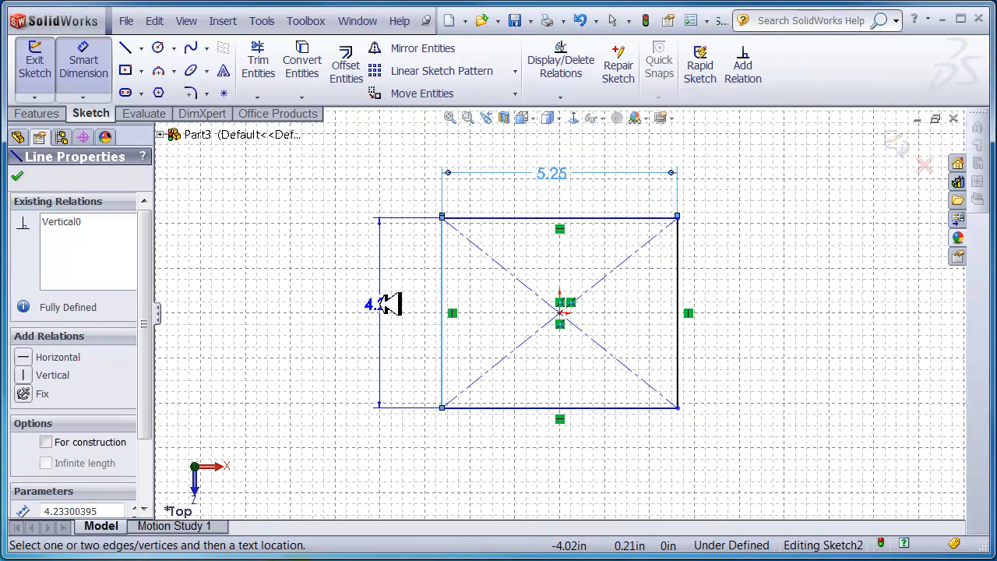
{"action": "left_click", "coordinate": [388, 303]}
{"action": "type", "text": "3.25"}
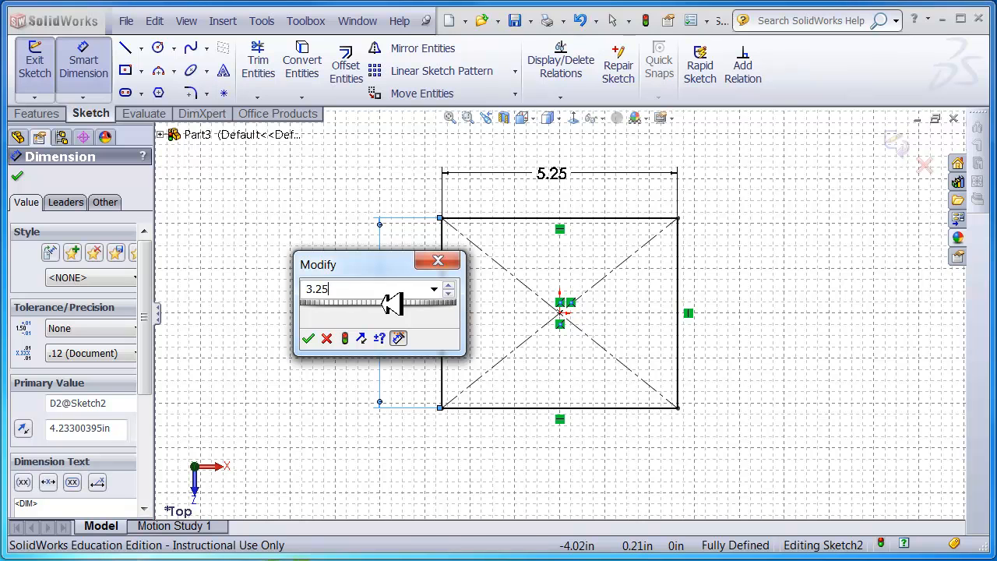
{"action": "key", "text": "Return"}
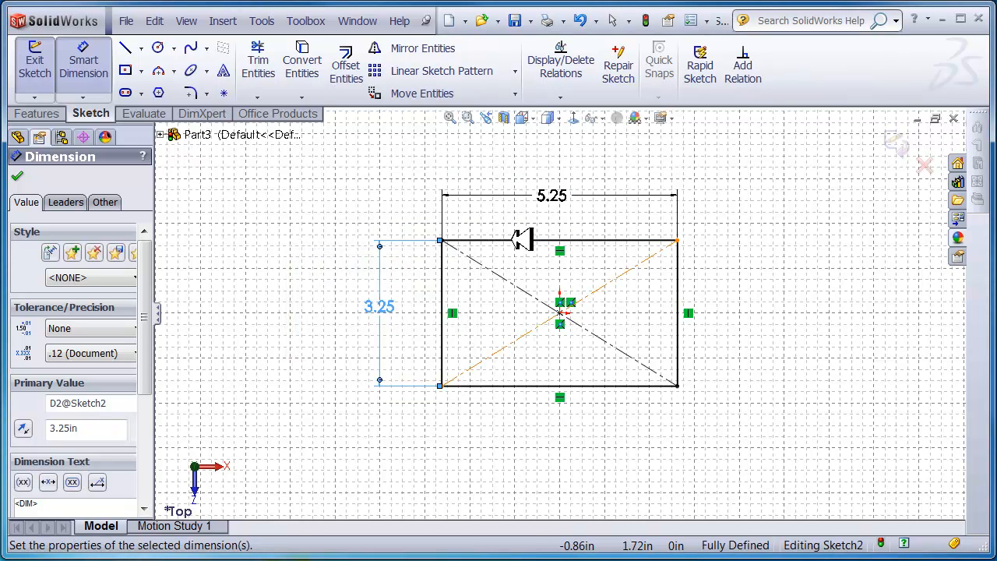
Step: Extrude the rectangle as a blind boss with a depth of 0.625 in
{"action": "left_click", "coordinate": [31, 113]}
{"action": "left_click", "coordinate": [43, 59]}
{"action": "left_click_drag", "start_coordinate": [95, 341], "coordinate": [12, 335]}
{"action": "type", "text": ".625"}
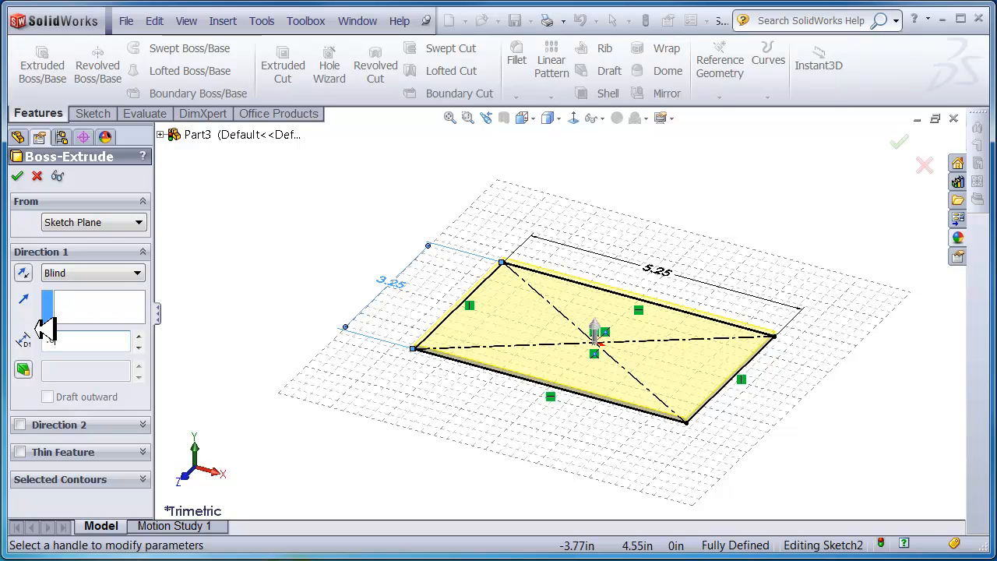
{"action": "left_click", "coordinate": [17, 176]}
Step: On the plate's top face, sketch two full-height corner rectangles at the ends, about 1.38 in wide at the +X end and 1.48 in at the other
{"action": "middle_click_drag", "start_coordinate": [450, 306], "coordinate": [467, 435]}
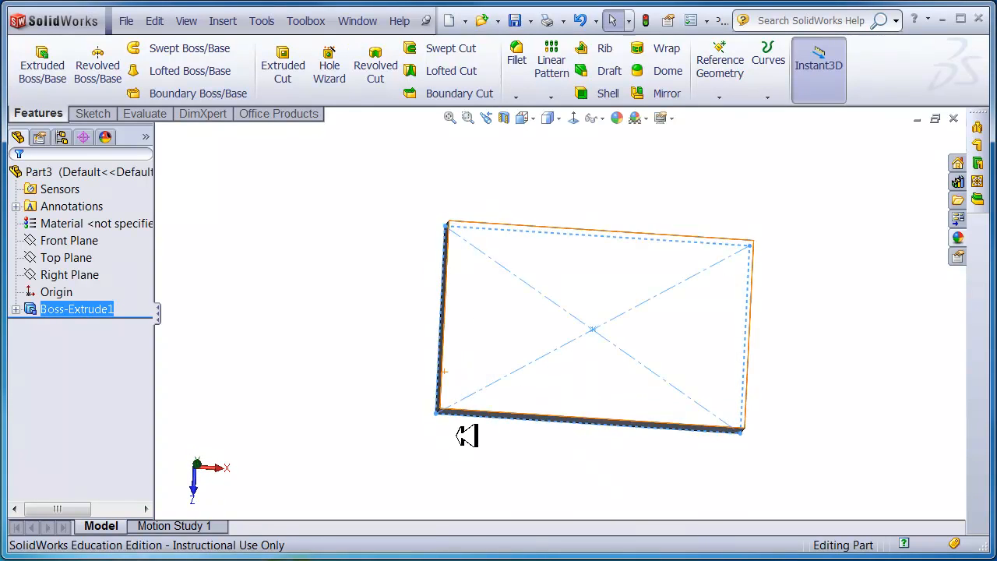
{"action": "left_click", "coordinate": [590, 377]}
{"action": "left_click", "coordinate": [577, 118]}
{"action": "left_click", "coordinate": [87, 113]}
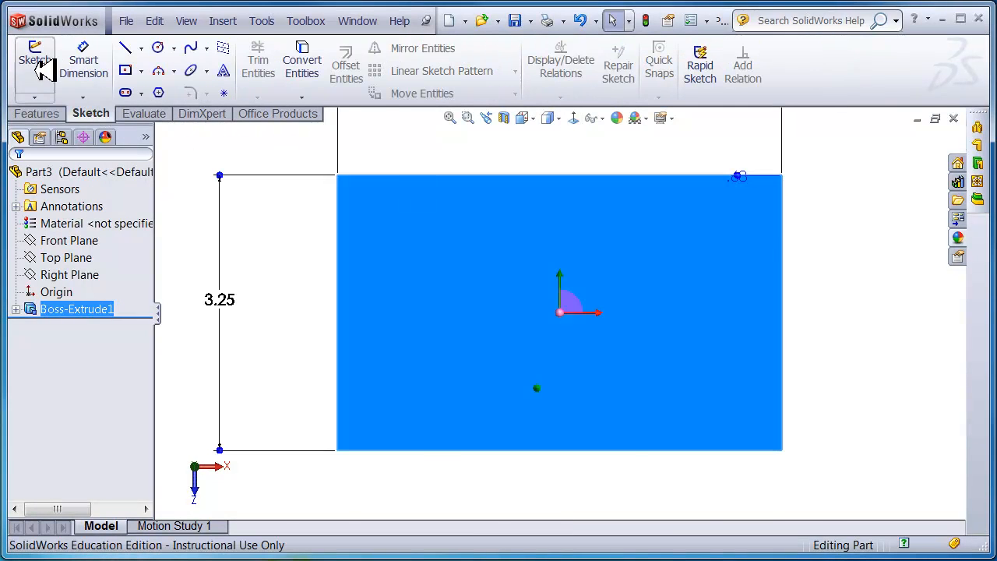
{"action": "left_click", "coordinate": [40, 67]}
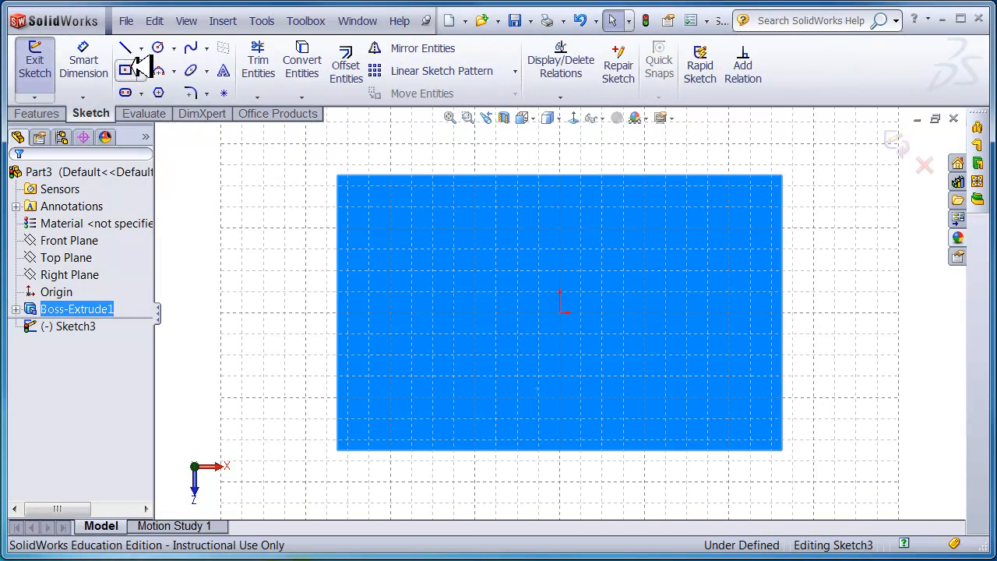
{"action": "left_click", "coordinate": [141, 71]}
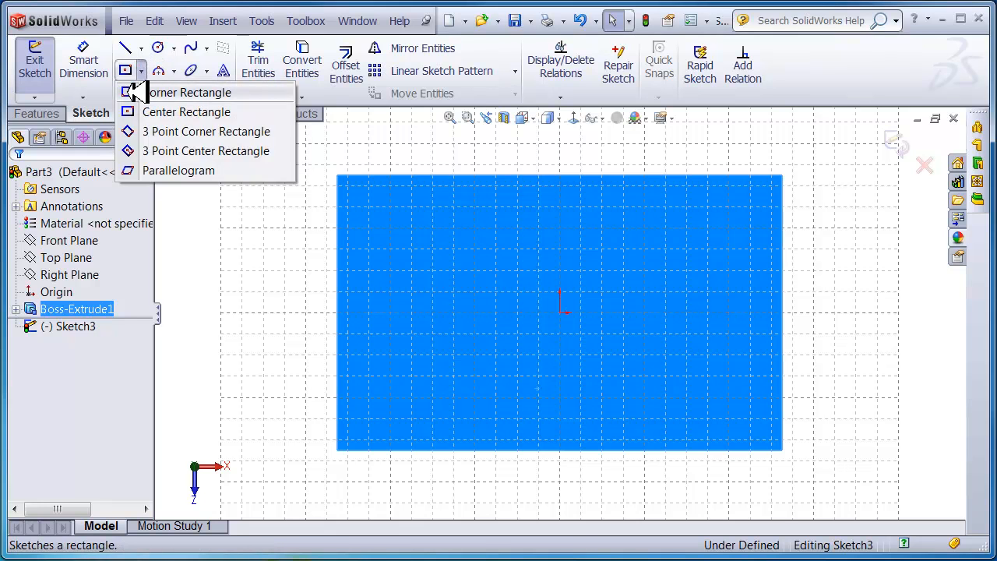
{"action": "left_click", "coordinate": [132, 92]}
{"action": "mouse_move", "coordinate": [783, 174]}
{"action": "left_mouse_down"}
{"action": "mouse_move", "coordinate": [756, 283]}
{"action": "mouse_move", "coordinate": [667, 449]}
{"action": "left_mouse_up"}
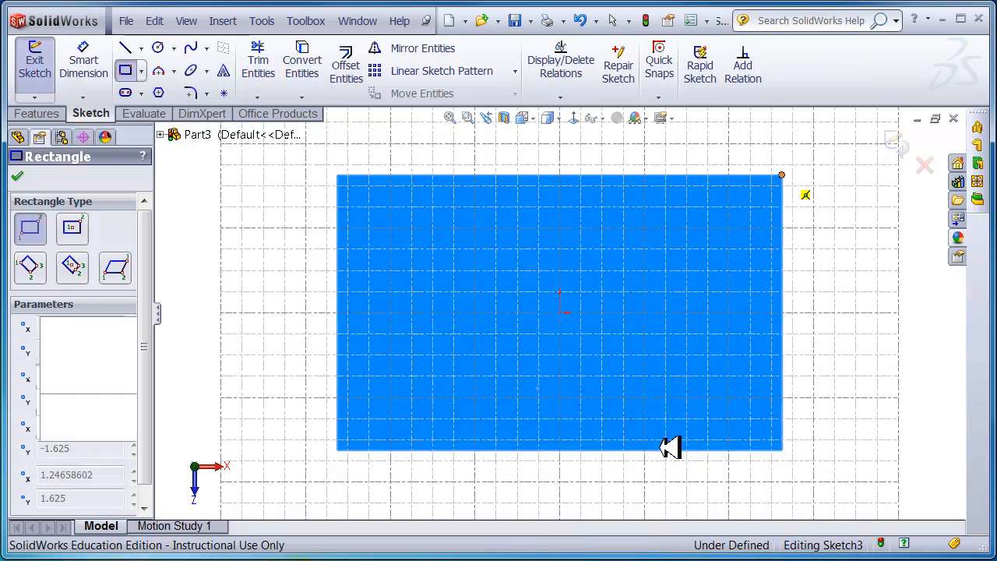
{"action": "left_click_drag", "start_coordinate": [338, 174], "coordinate": [463, 450]}
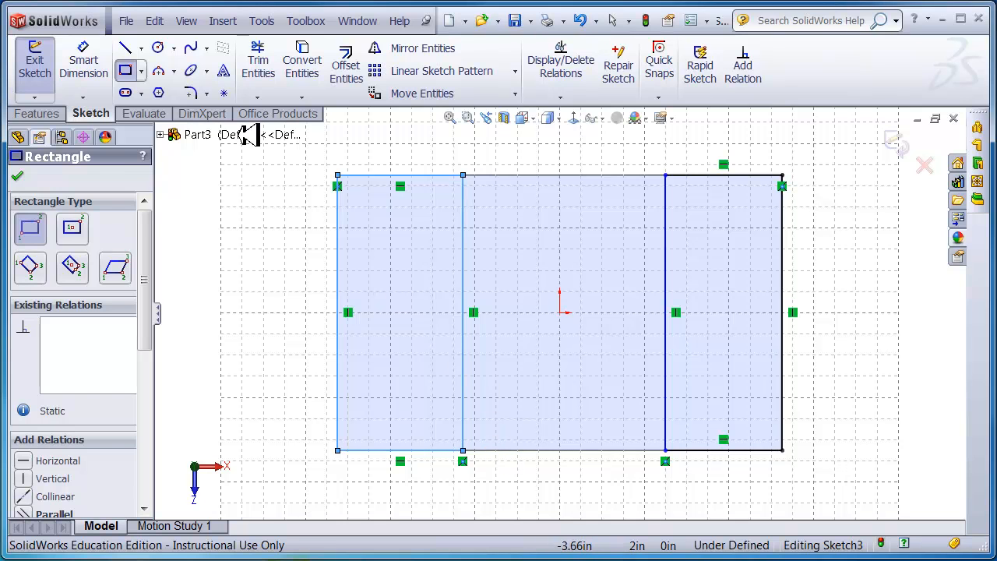
Step: Dimension both end rectangles to a width of 1.5 in
{"action": "left_click", "coordinate": [84, 63]}
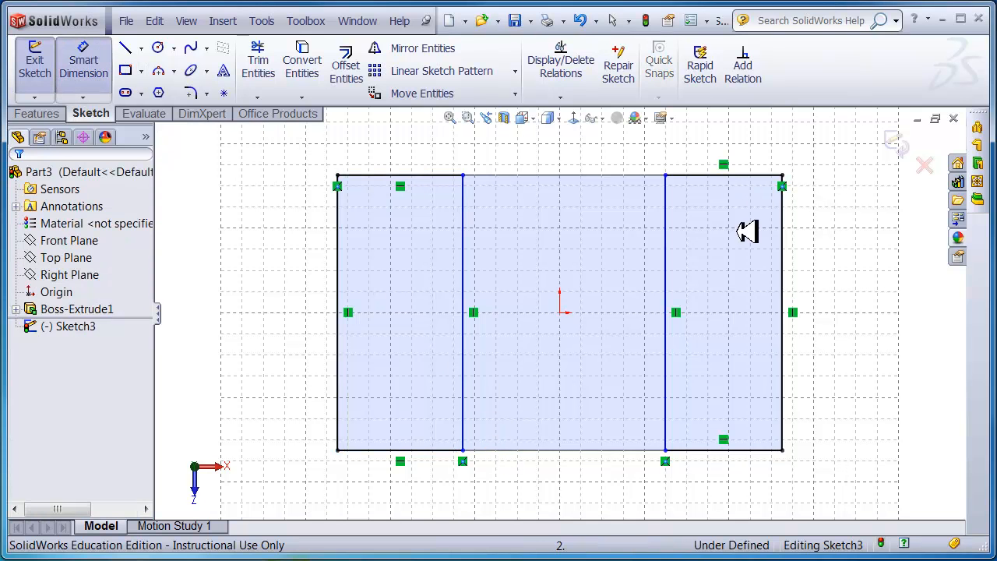
{"action": "left_click", "coordinate": [784, 258]}
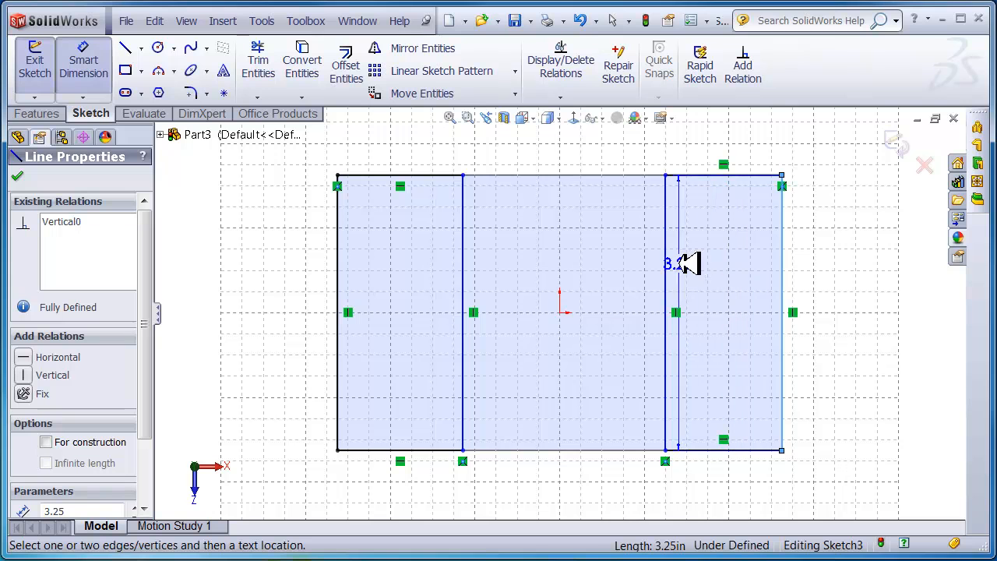
{"action": "left_click", "coordinate": [667, 267]}
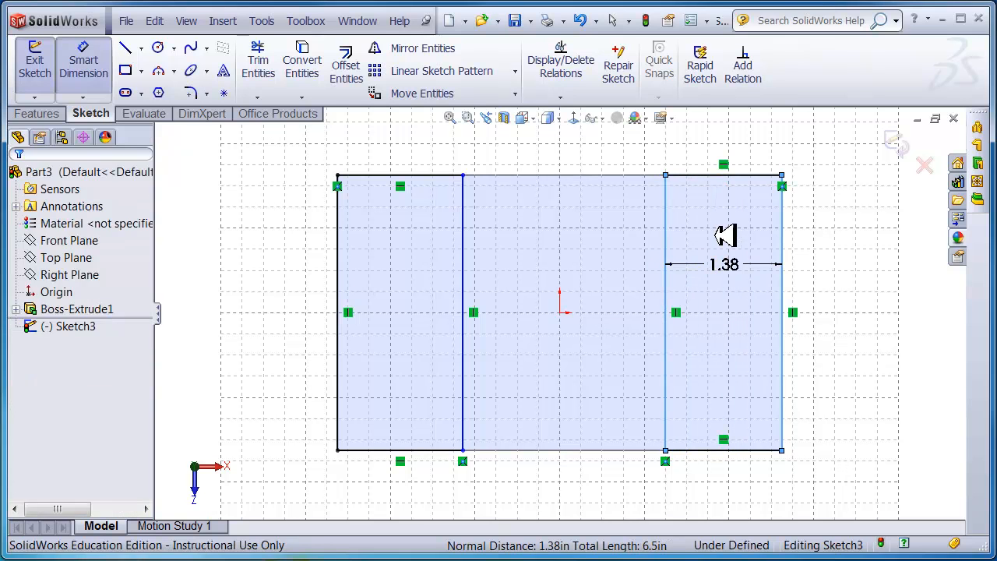
{"action": "left_click", "coordinate": [724, 233]}
{"action": "type", "text": "1.5"}
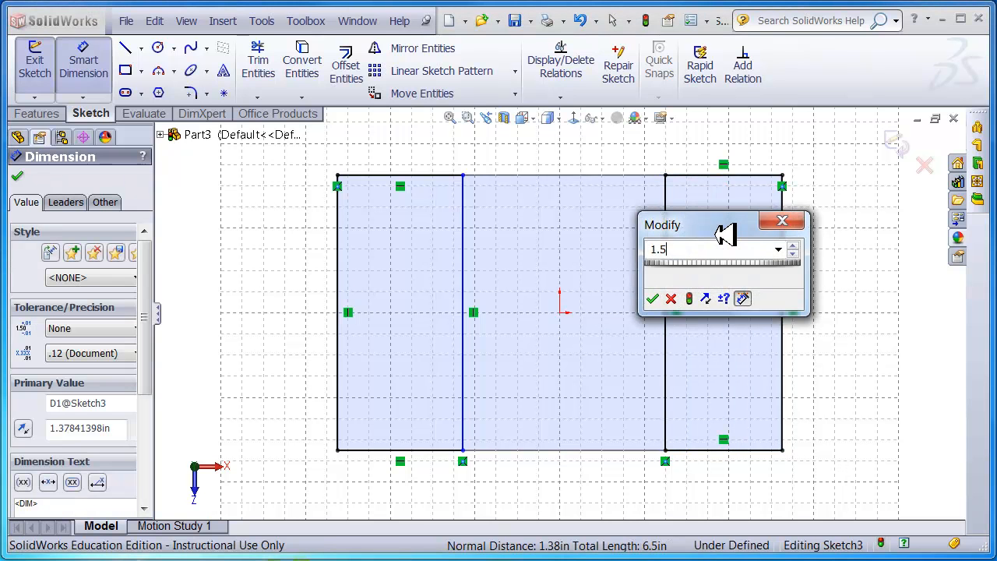
{"action": "key", "text": "Return"}
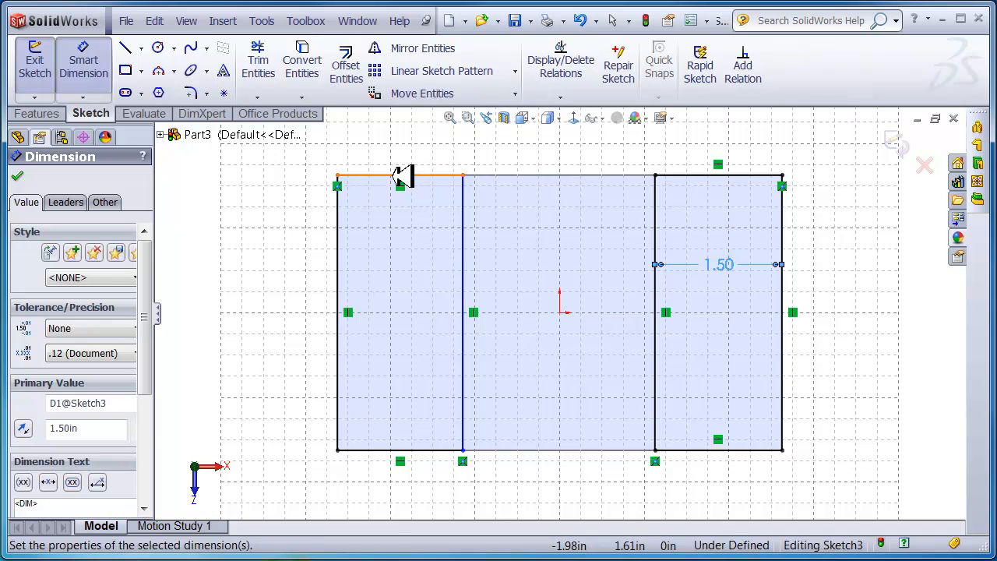
{"action": "left_click", "coordinate": [403, 176]}
{"action": "left_click", "coordinate": [408, 232]}
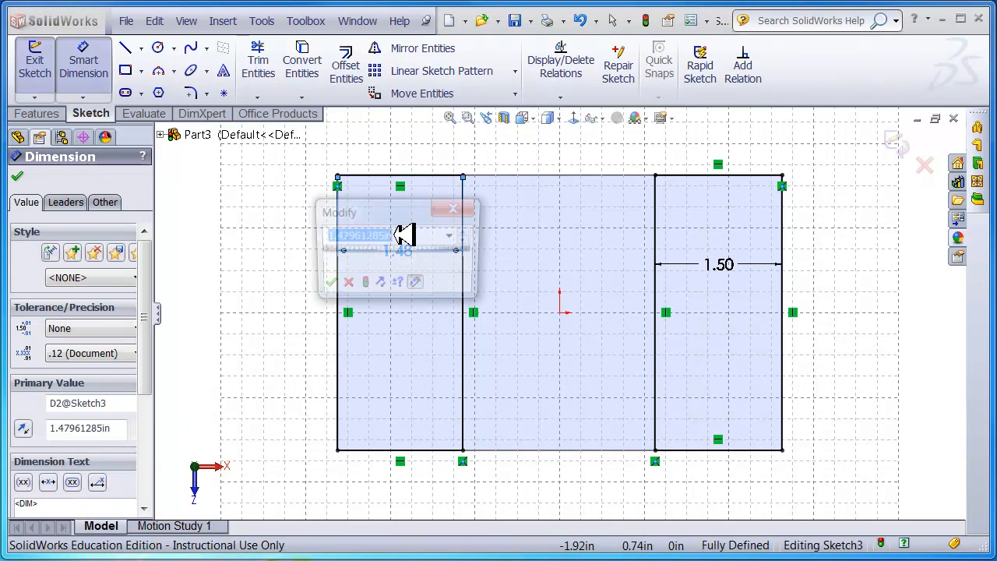
{"action": "type", "text": "1.5"}
{"action": "key", "text": "Return"}
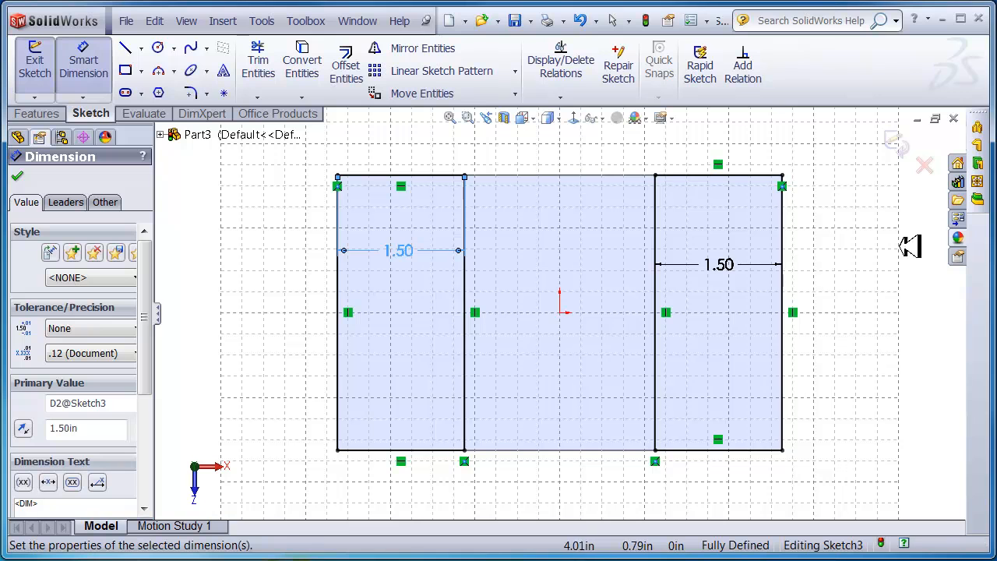
Step: Cut the two end rectangles into the plate to a blind depth of 0.125 in
{"action": "left_click", "coordinate": [35, 113]}
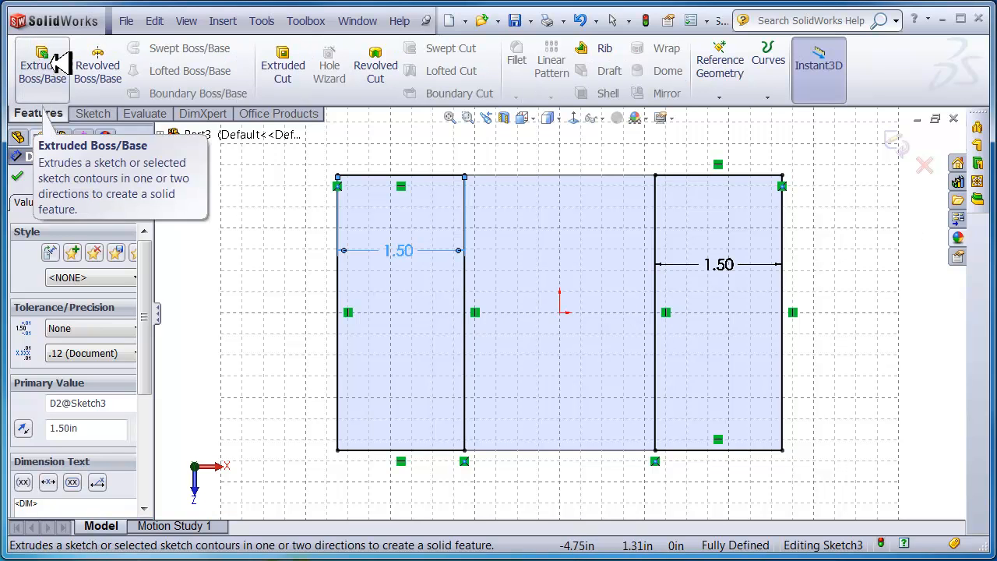
{"action": "left_click", "coordinate": [295, 67]}
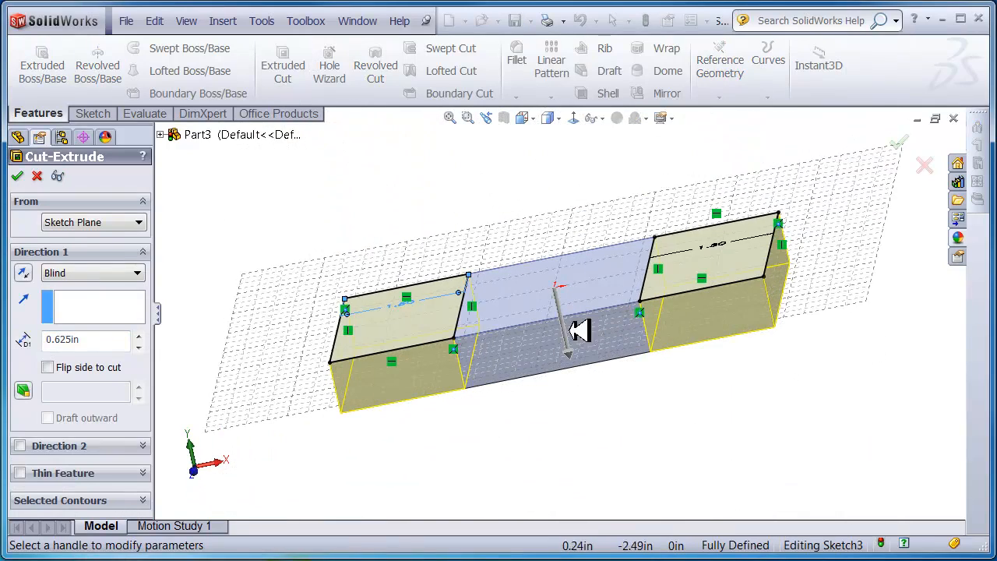
{"action": "double_click", "coordinate": [78, 340]}
{"action": "type", "text": ".125"}
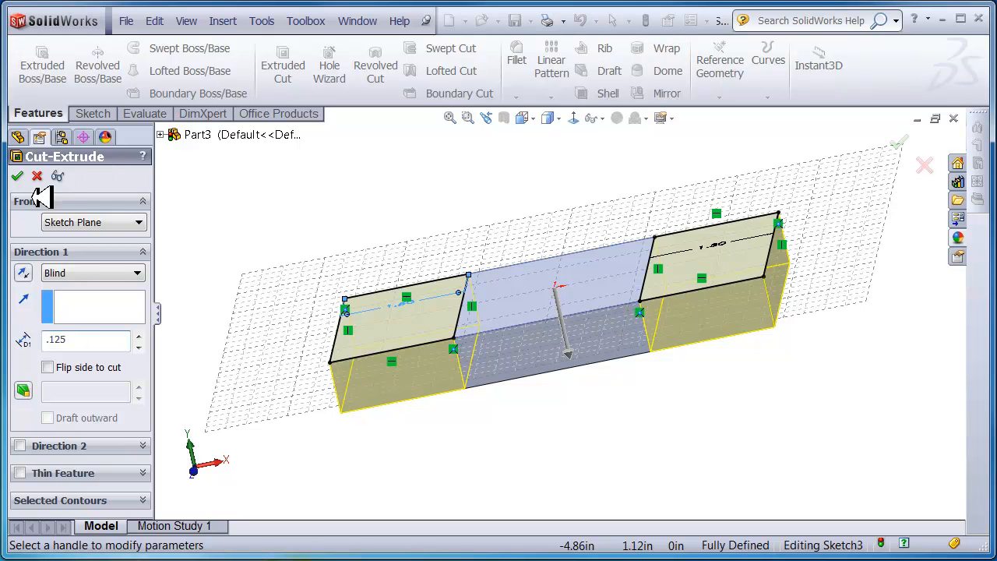
{"action": "left_click", "coordinate": [17, 176]}
Step: On the plate's bottom face, sketch a full-height corner rectangle across the middle, about 1.5 in wide
{"action": "middle_click_drag", "start_coordinate": [547, 362], "coordinate": [545, 111]}
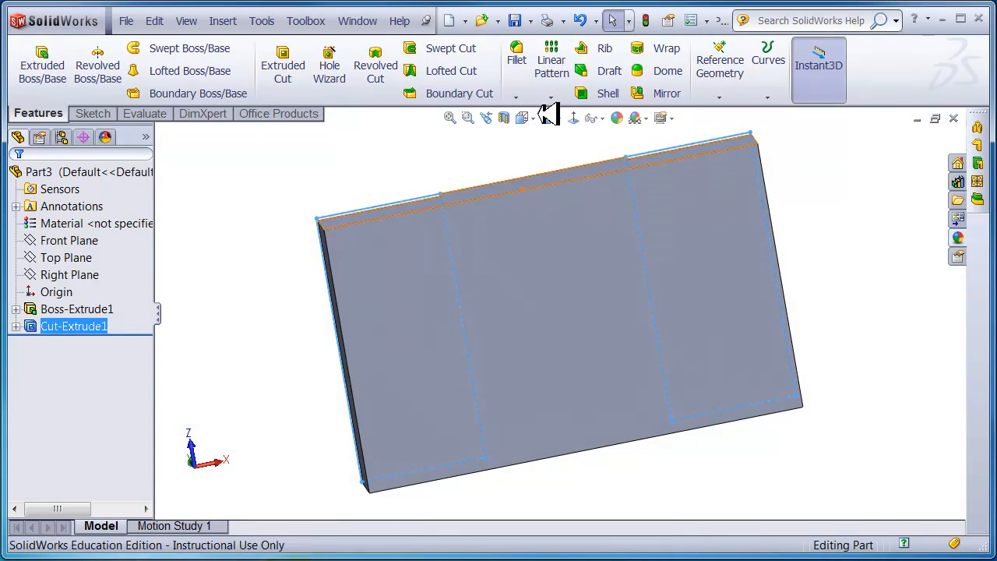
{"action": "left_click", "coordinate": [575, 268]}
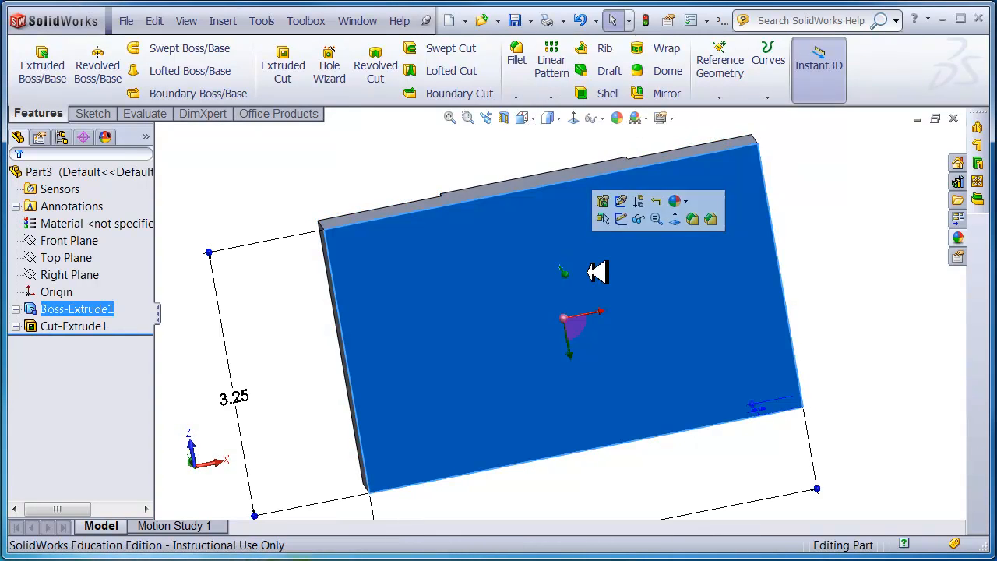
{"action": "left_click", "coordinate": [579, 117]}
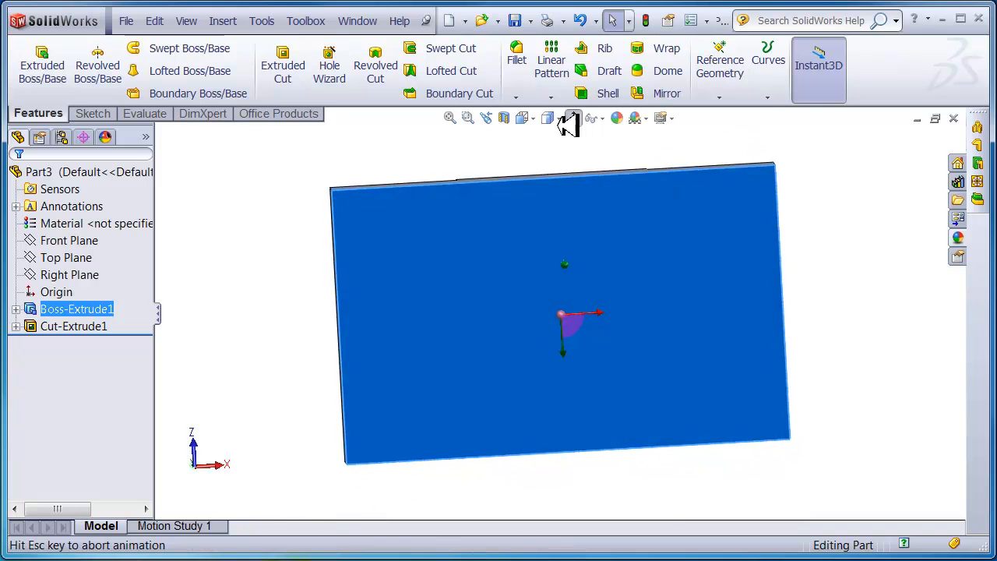
{"action": "left_click", "coordinate": [107, 115]}
{"action": "left_click", "coordinate": [34, 59]}
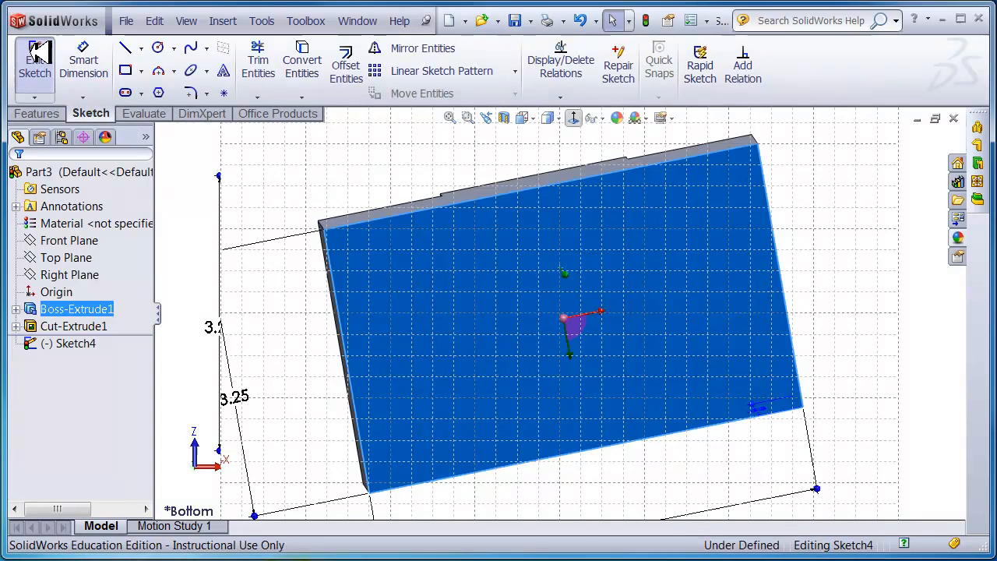
{"action": "left_click", "coordinate": [127, 68]}
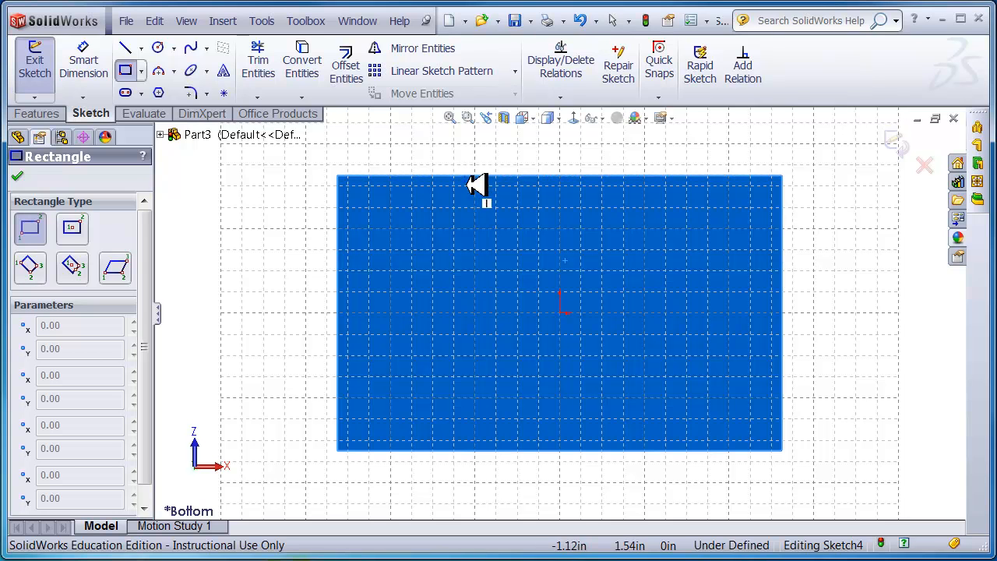
{"action": "middle_click_drag", "start_coordinate": [477, 185], "coordinate": [478, 214]}
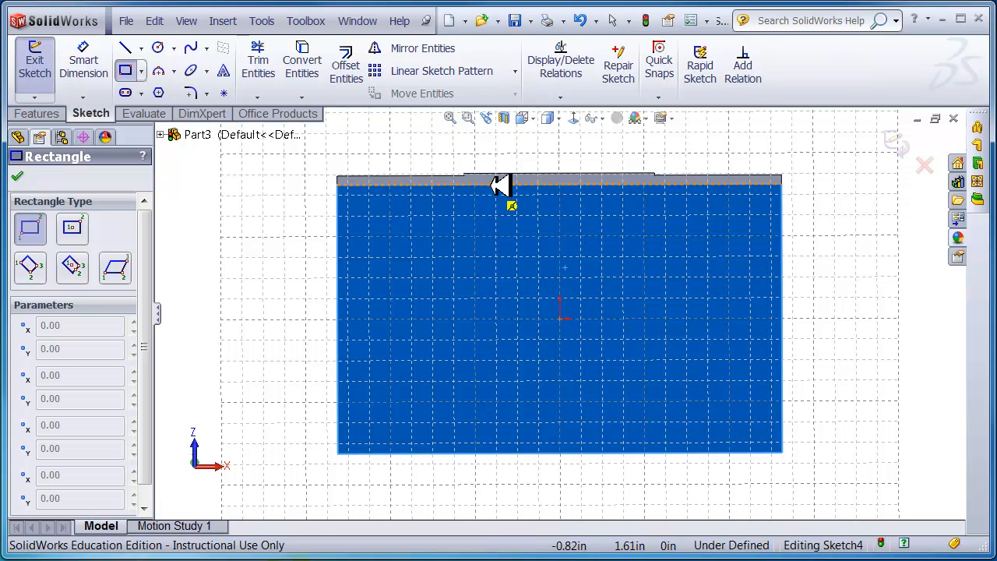
{"action": "mouse_move", "coordinate": [492, 186]}
{"action": "middle_mouse_down"}
{"action": "mouse_move", "coordinate": [491, 160]}
{"action": "mouse_move", "coordinate": [491, 170]}
{"action": "middle_mouse_up"}
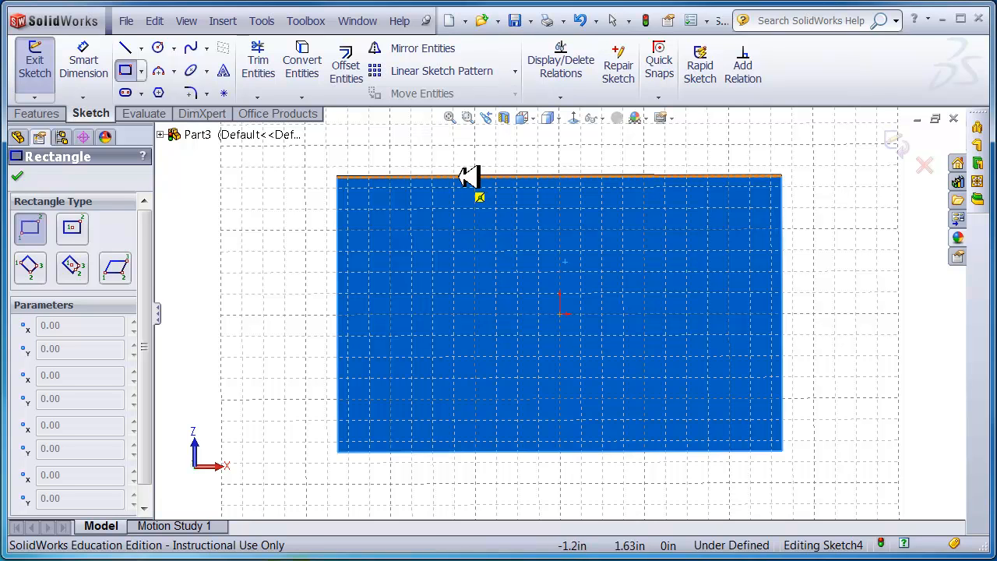
{"action": "left_click", "coordinate": [492, 176]}
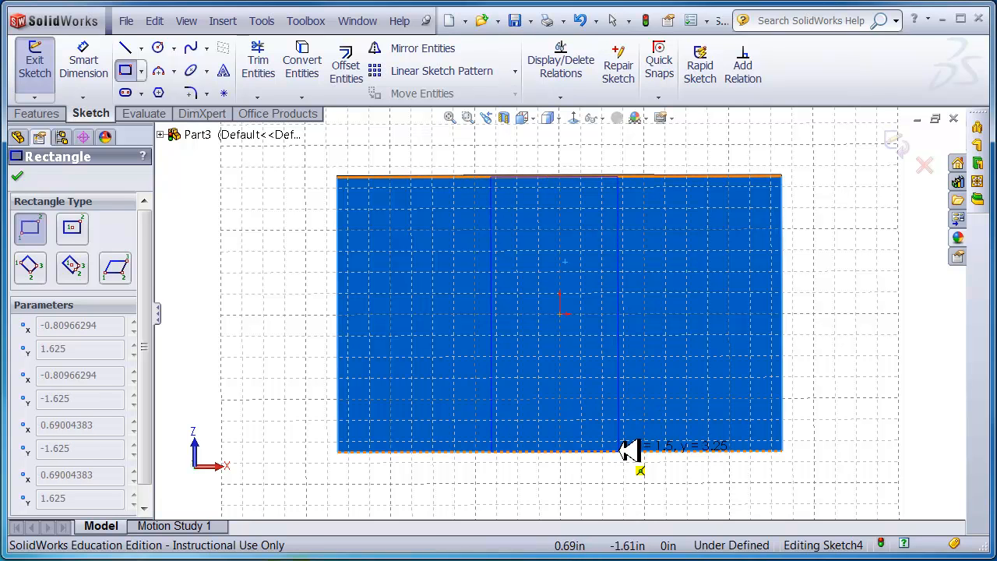
{"action": "left_click", "coordinate": [629, 450]}
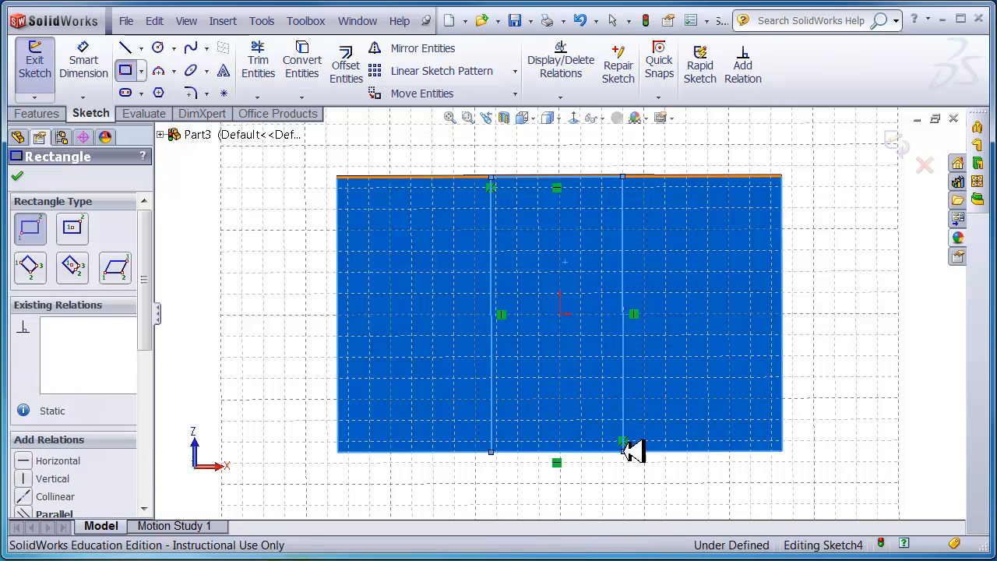
{"action": "left_click", "coordinate": [574, 117]}
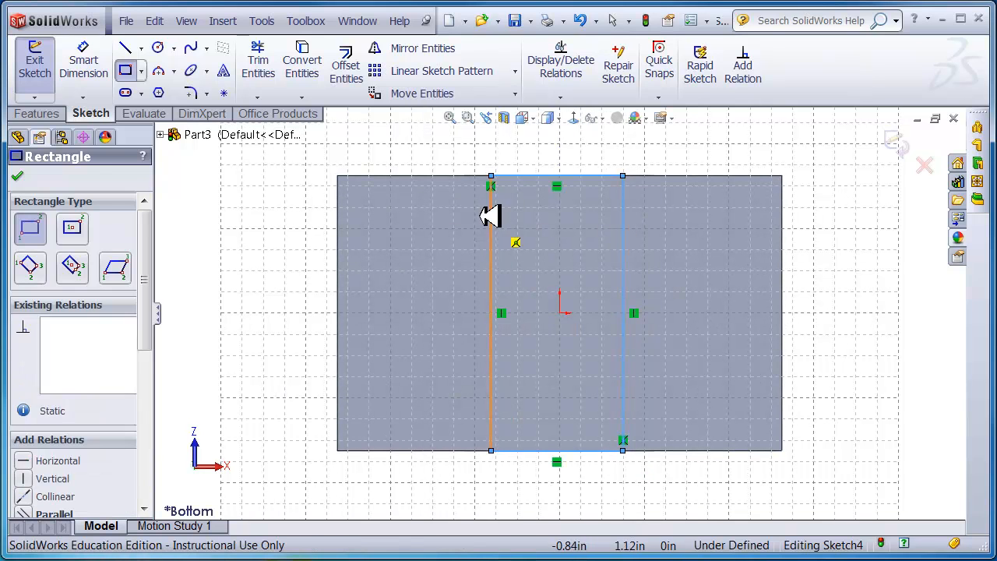
Step: Dimension both long sides of the middle rectangle to 1.75 in from the nearest plate ends
{"action": "left_click", "coordinate": [83, 65]}
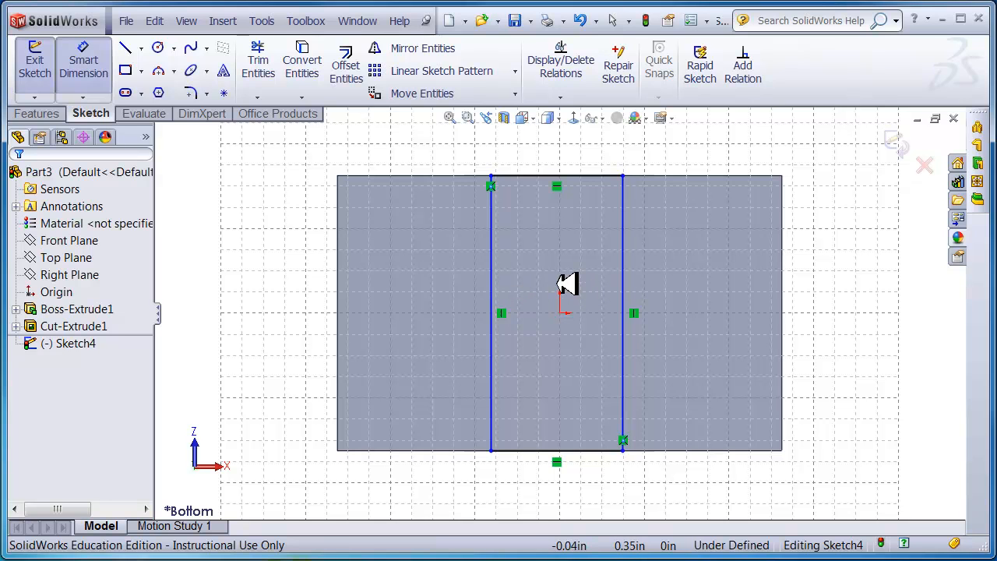
{"action": "left_click", "coordinate": [340, 237]}
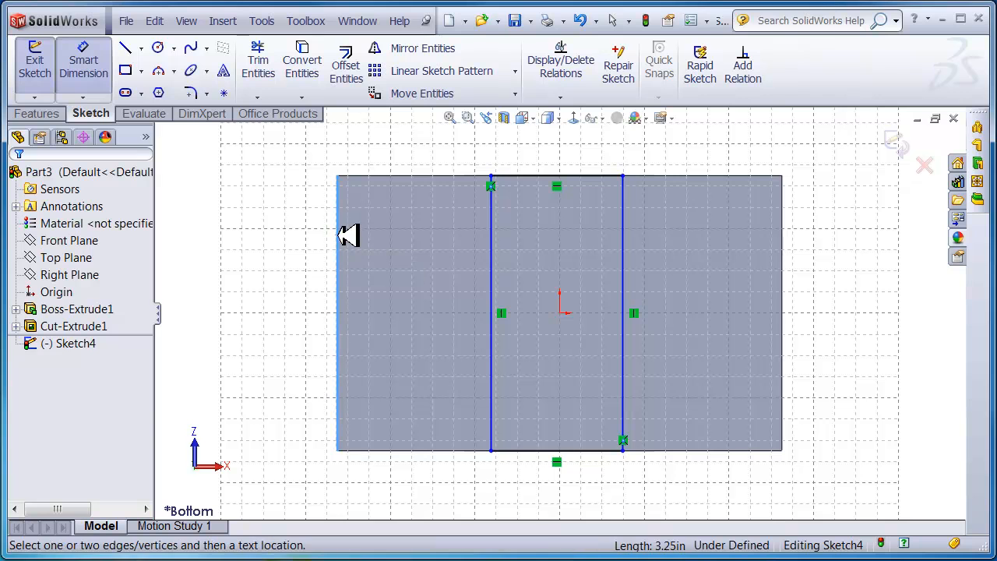
{"action": "left_click", "coordinate": [493, 229]}
{"action": "left_click", "coordinate": [437, 268]}
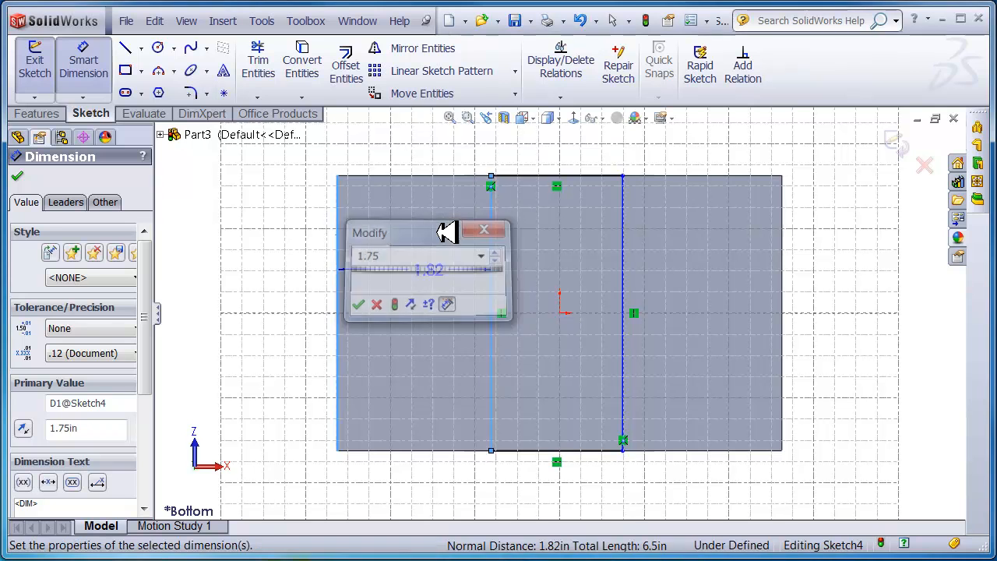
{"action": "key", "text": "Return"}
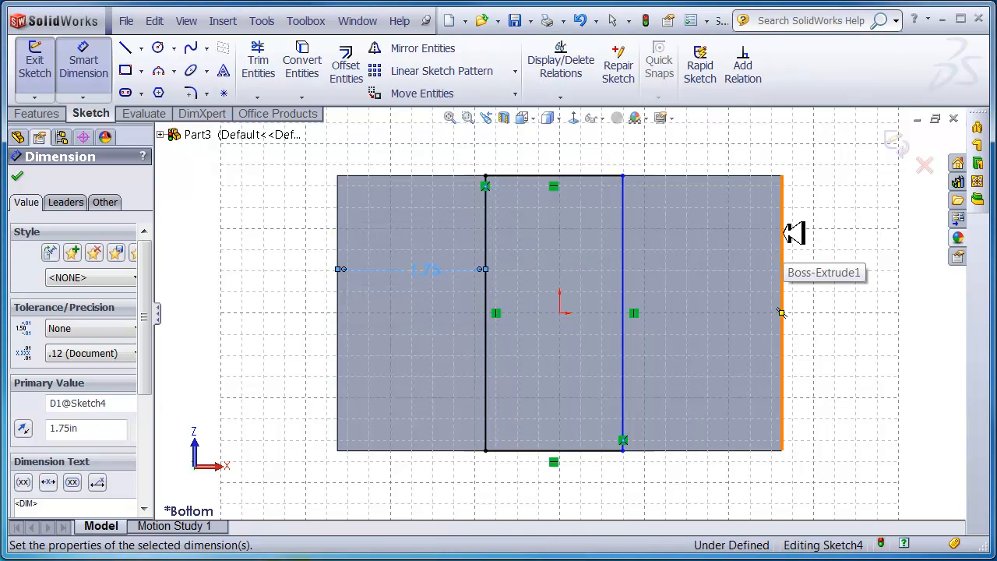
{"action": "left_click", "coordinate": [625, 245]}
{"action": "left_click", "coordinate": [699, 248]}
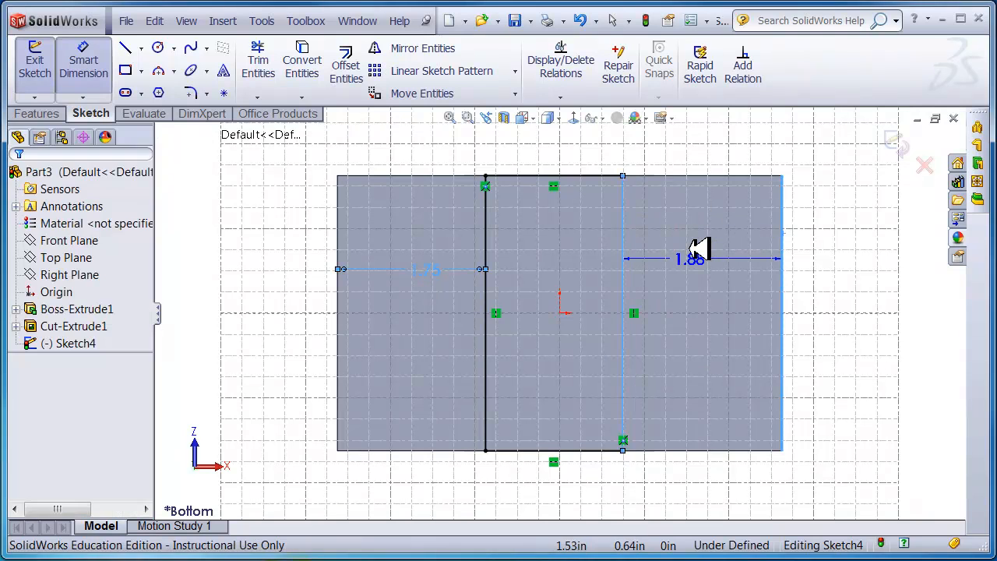
{"action": "type", "text": "1.75"}
{"action": "key", "text": "Return"}
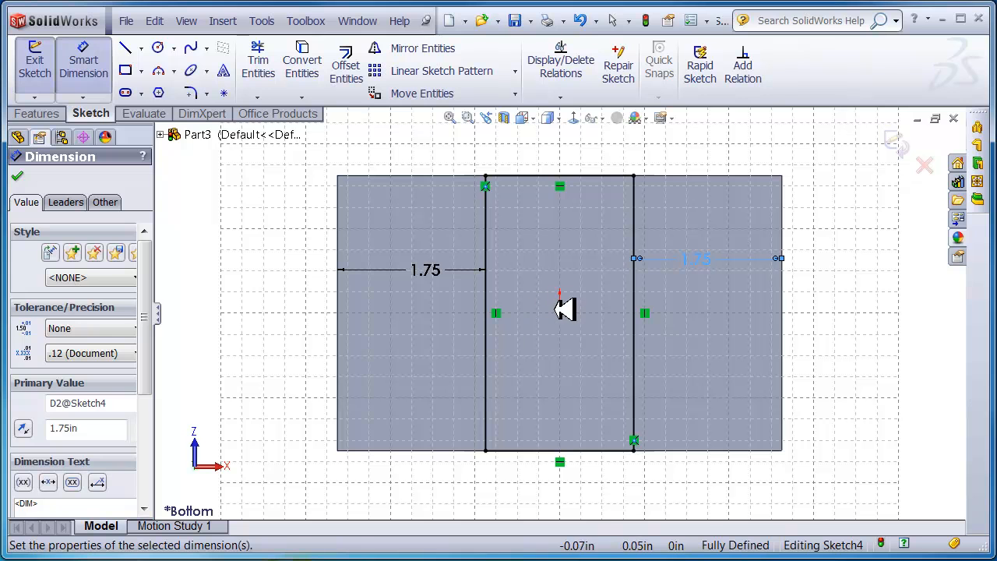
Step: Cut the middle rectangle into the plate's underside to a blind depth of 0.125 in
{"action": "left_click", "coordinate": [47, 113]}
{"action": "mouse_move", "coordinate": [403, 268]}
{"action": "middle_mouse_down"}
{"action": "mouse_move", "coordinate": [405, 345]}
{"action": "mouse_move", "coordinate": [385, 308]}
{"action": "middle_mouse_up"}
{"action": "left_click", "coordinate": [283, 65]}
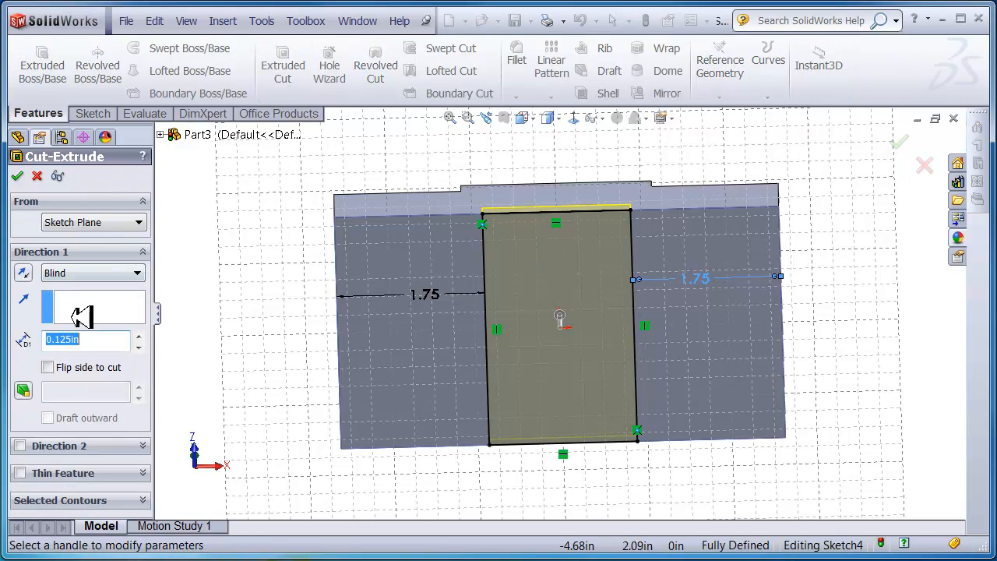
{"action": "left_click", "coordinate": [18, 178]}
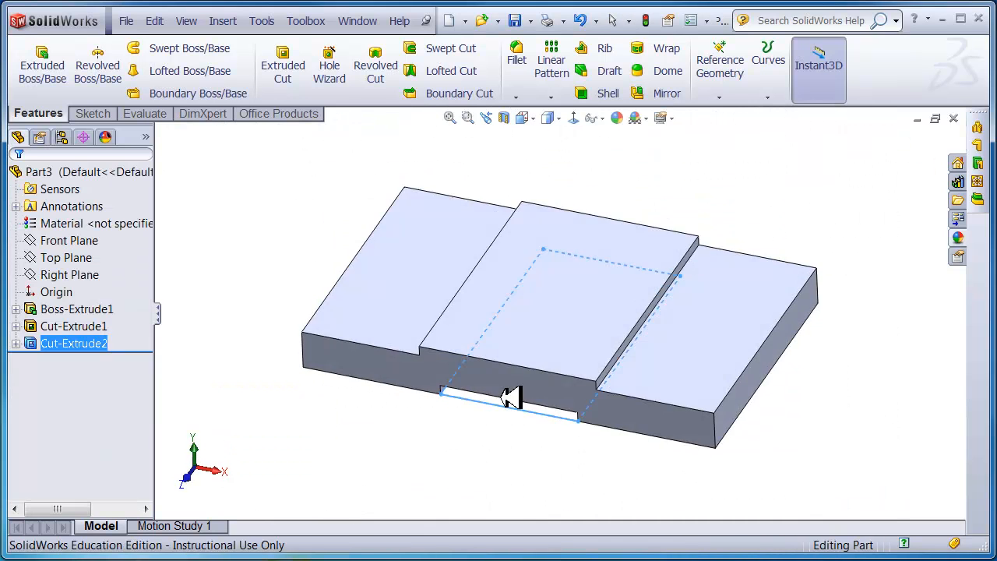
Step: Fillet the plate's four vertical corner edges with a constant radius of 0.5 in
{"action": "middle_click_drag", "start_coordinate": [475, 388], "coordinate": [535, 318]}
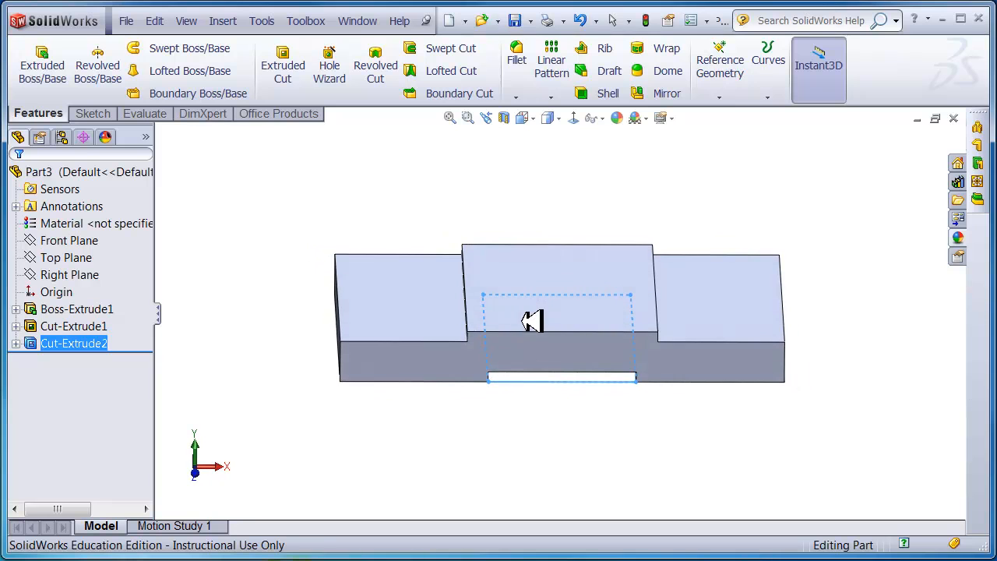
{"action": "left_click", "coordinate": [518, 53]}
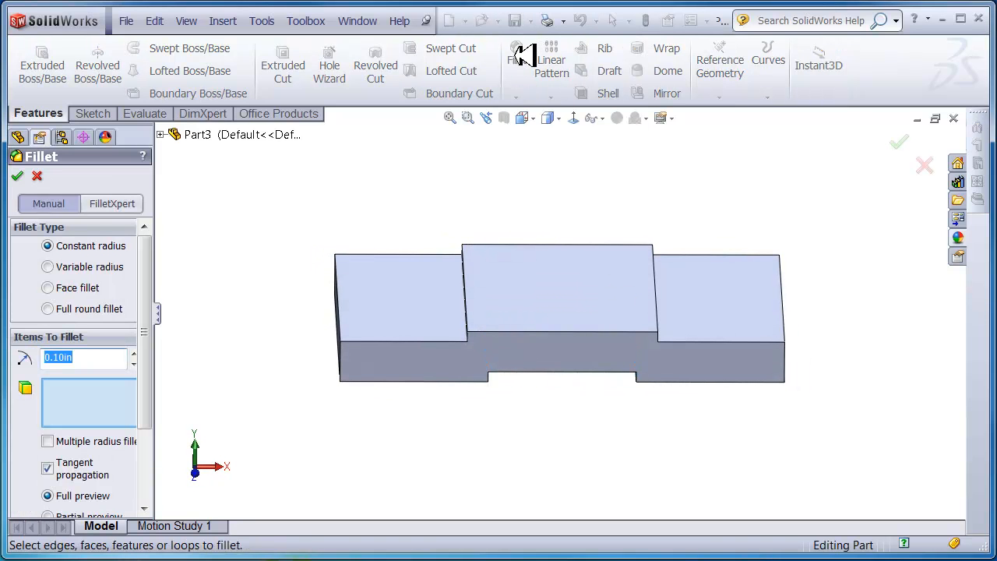
{"action": "left_click", "coordinate": [787, 356]}
{"action": "middle_click_drag", "start_coordinate": [489, 372], "coordinate": [528, 381]}
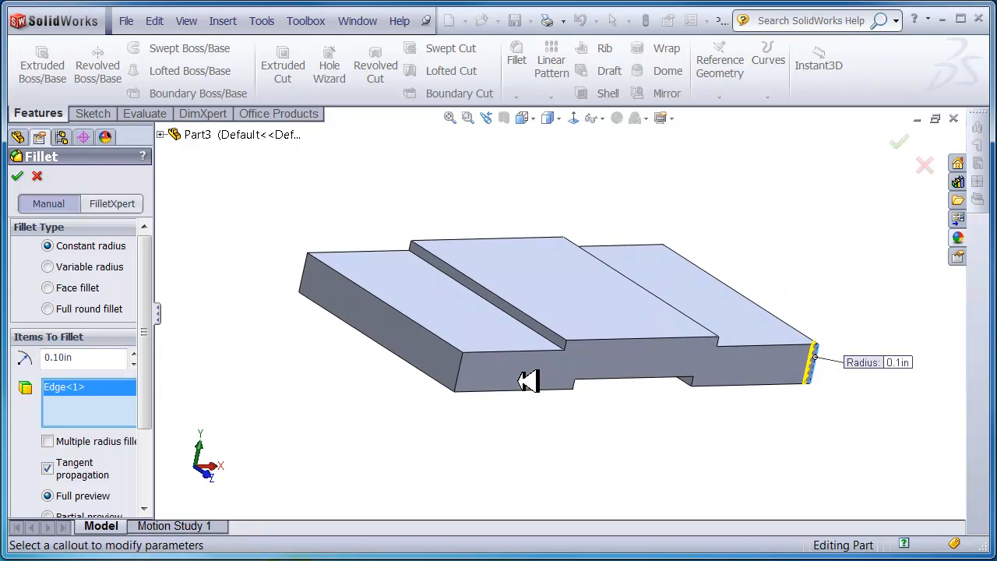
{"action": "left_click", "coordinate": [457, 372]}
{"action": "middle_click_drag", "start_coordinate": [443, 367], "coordinate": [599, 446]}
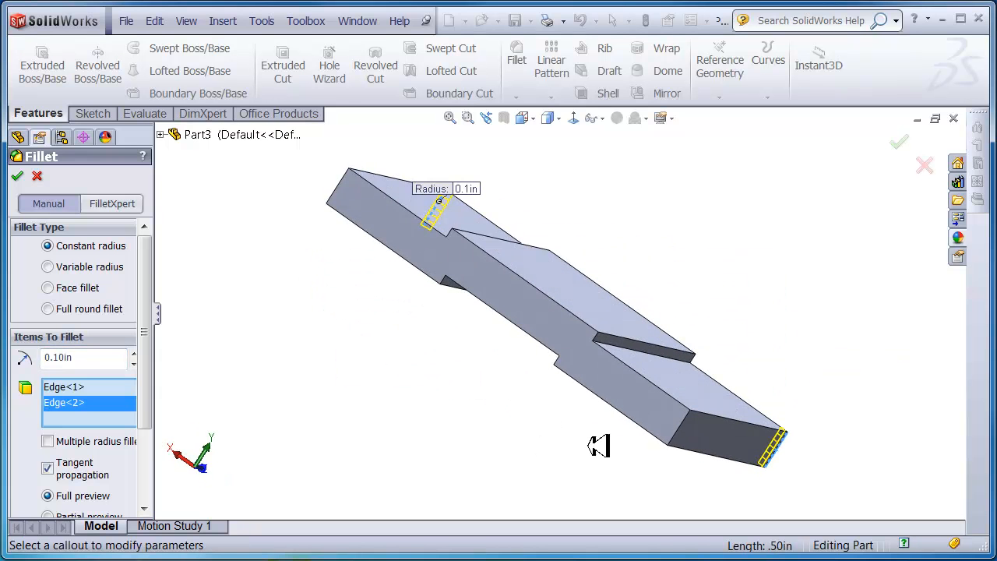
{"action": "left_click", "coordinate": [682, 427]}
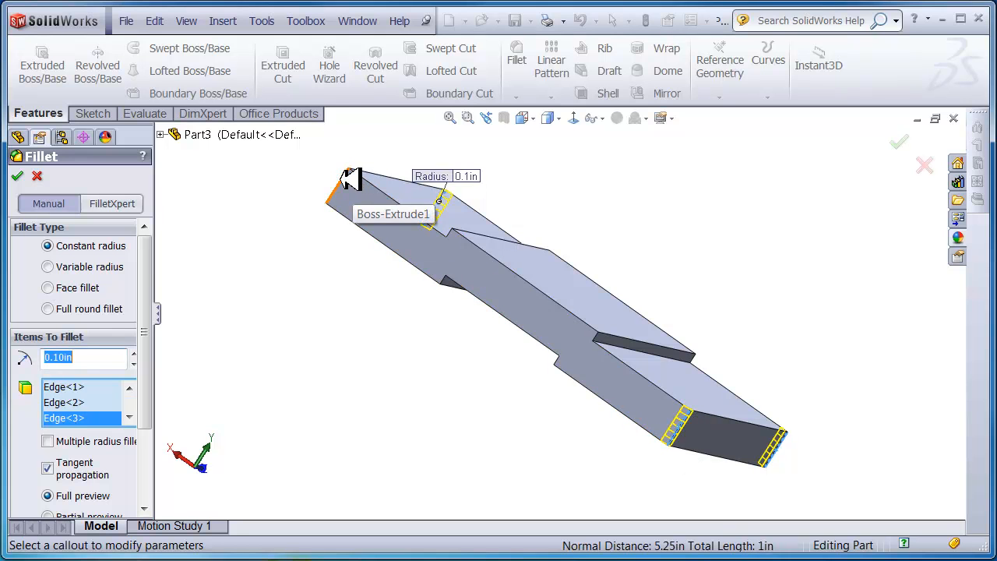
{"action": "left_click", "coordinate": [345, 179]}
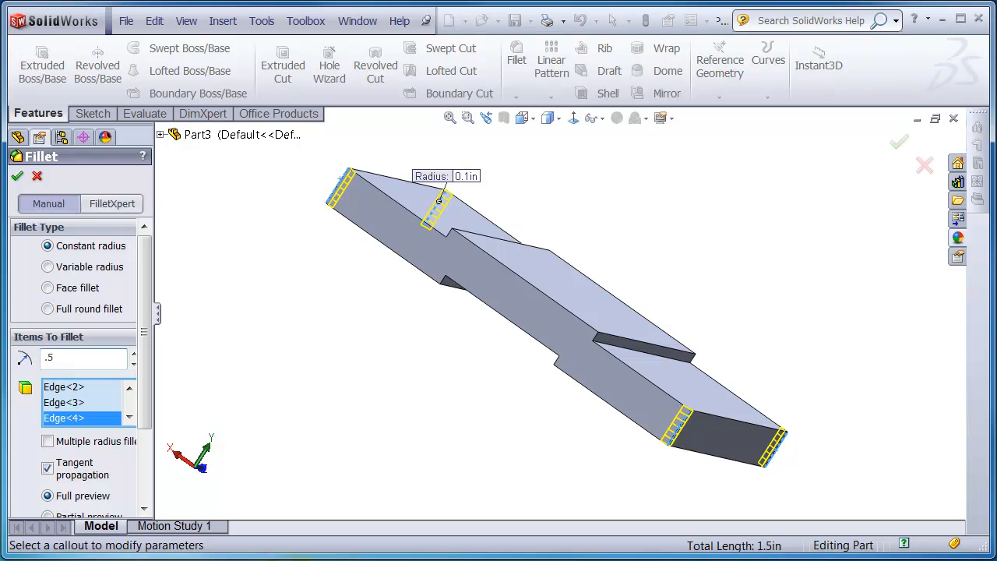
{"action": "left_click", "coordinate": [17, 177]}
Step: On the recessed top face at the +X end, start a sketch with a circle about 0.43 in in diameter, concentric with the -X, -Z corner fillet
{"action": "middle_click_drag", "start_coordinate": [270, 224], "coordinate": [305, 396]}
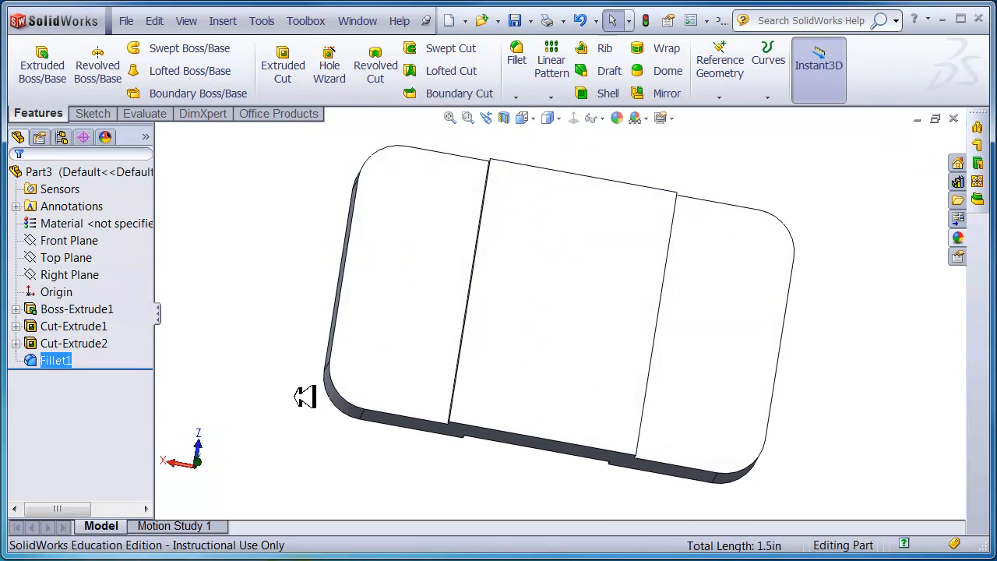
{"action": "left_click", "coordinate": [412, 325]}
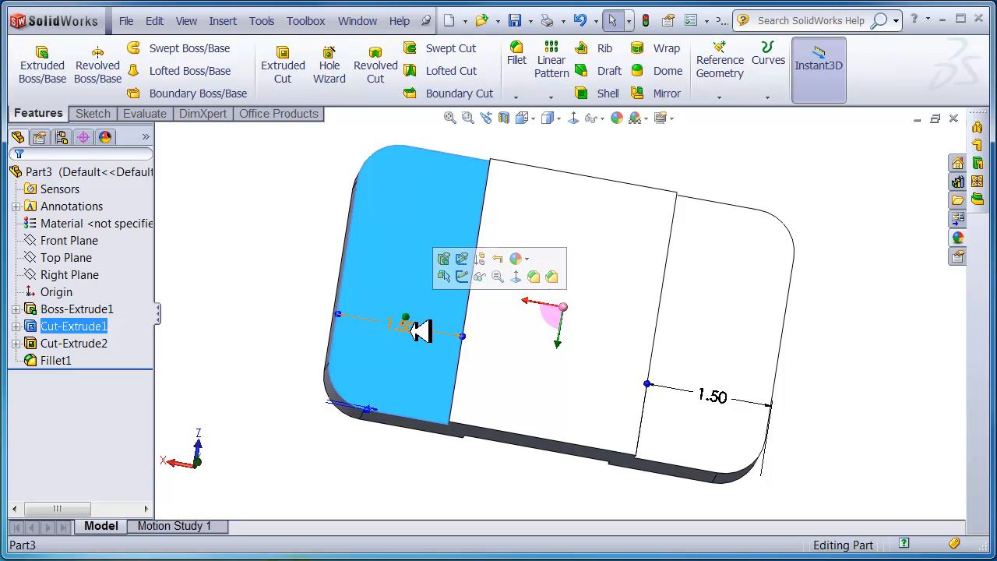
{"action": "left_click", "coordinate": [94, 113]}
{"action": "left_click", "coordinate": [36, 62]}
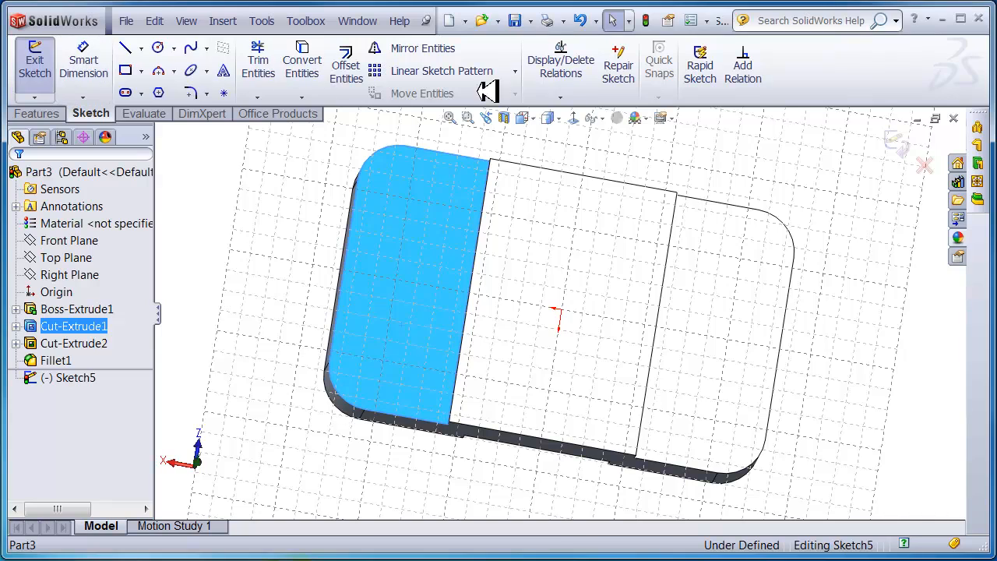
{"action": "left_click", "coordinate": [574, 118]}
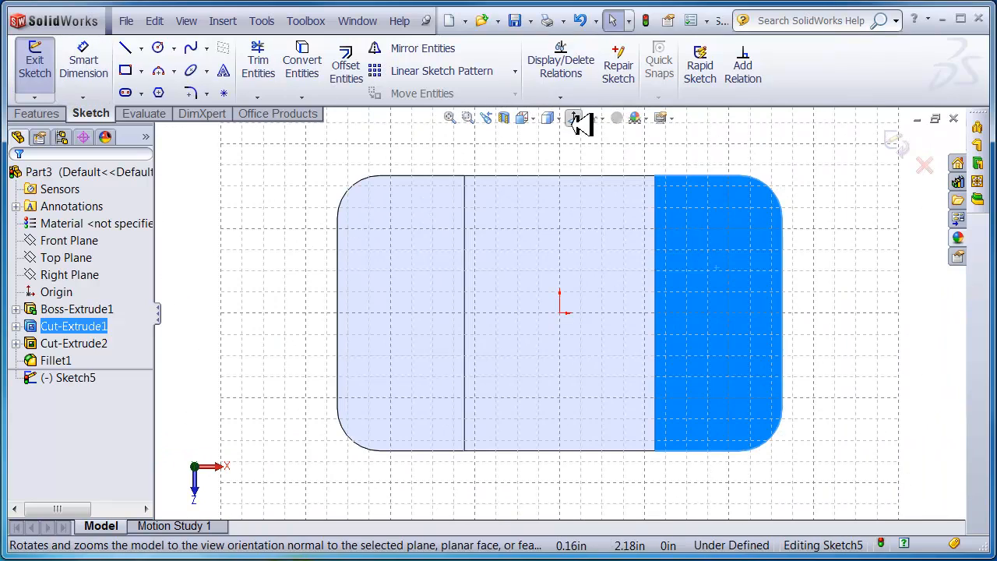
{"action": "left_click", "coordinate": [160, 46]}
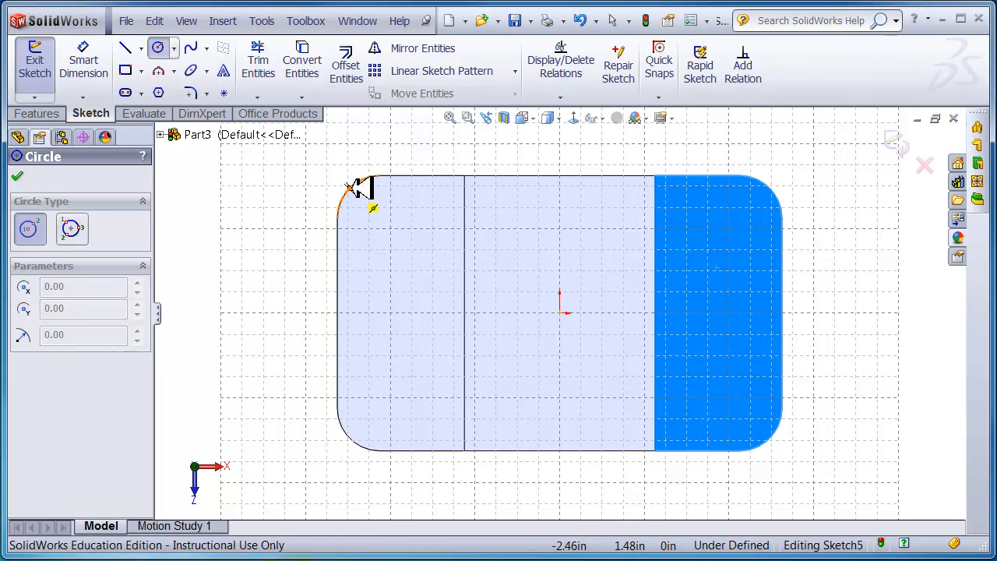
{"action": "left_click", "coordinate": [379, 217]}
{"action": "left_click", "coordinate": [399, 207]}
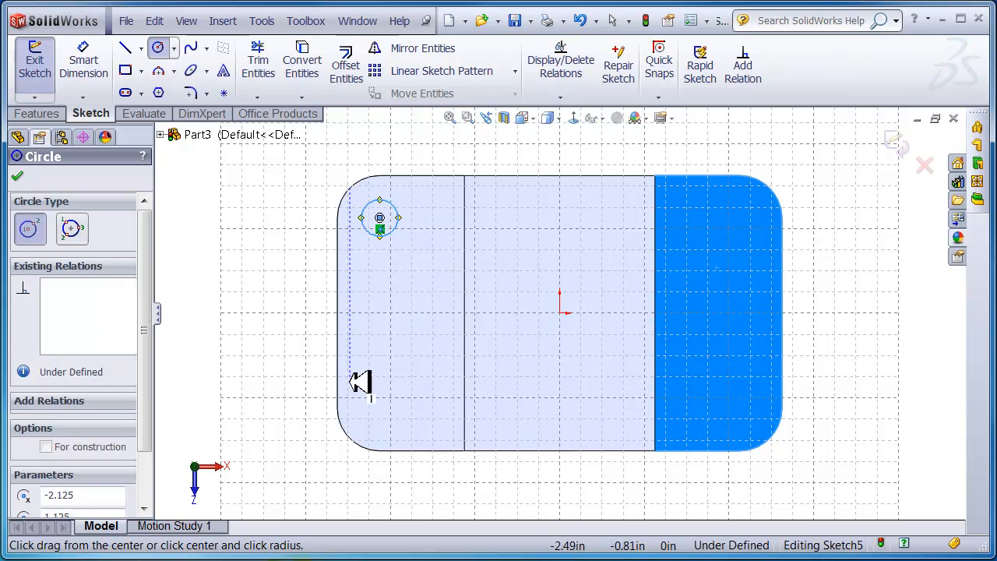
Step: Sketch one circle concentric with each of the other three corner fillets, making the -X, +Z one clearly the largest
{"action": "left_click", "coordinate": [379, 408]}
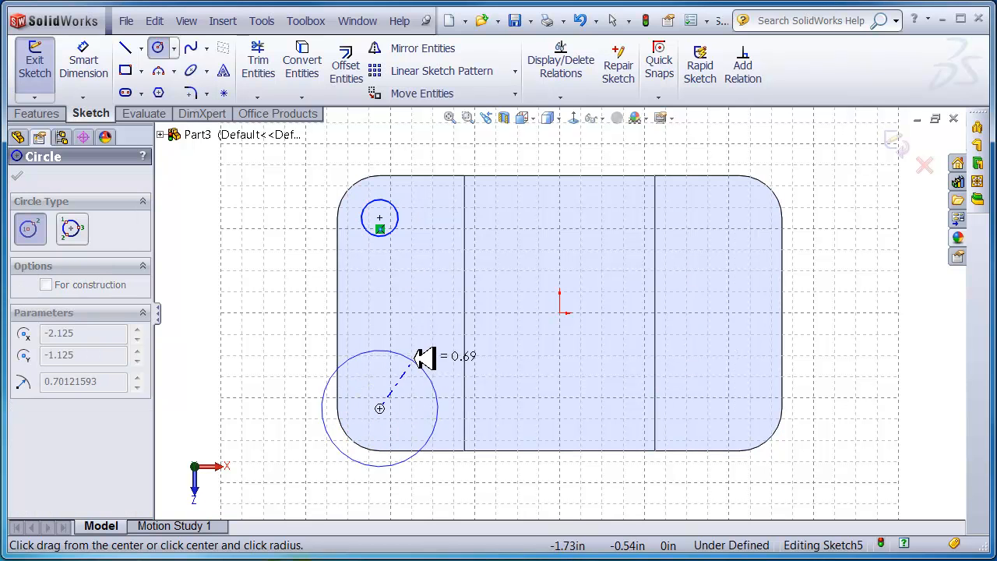
{"action": "left_click", "coordinate": [421, 358]}
{"action": "mouse_move", "coordinate": [770, 189]}
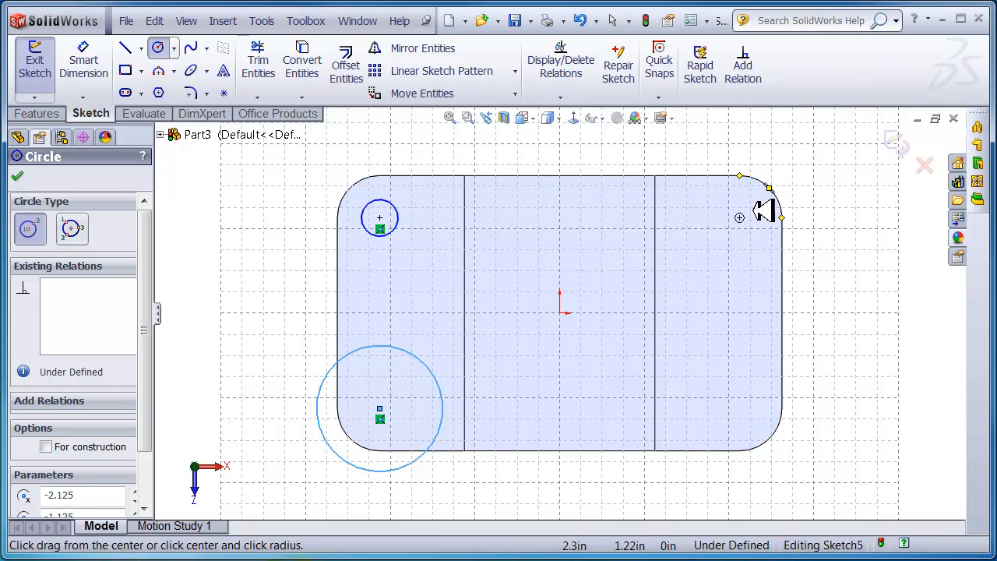
{"action": "left_click", "coordinate": [739, 217]}
{"action": "left_click", "coordinate": [757, 210]}
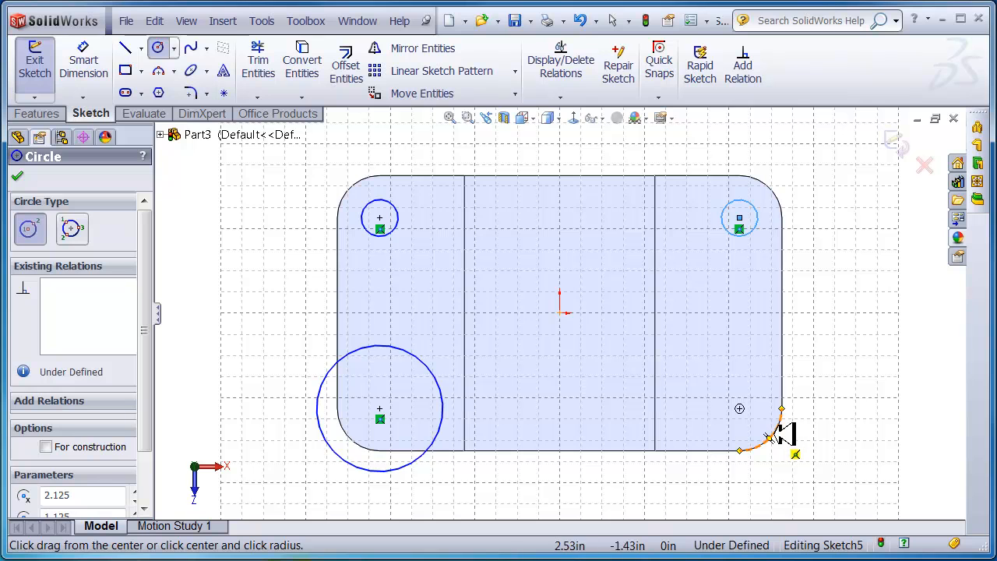
{"action": "left_click", "coordinate": [739, 409]}
{"action": "left_click", "coordinate": [759, 389]}
Step: Dimension the two circles at the plate's -X end to a diameter of 0.375 in each
{"action": "left_click", "coordinate": [91, 62]}
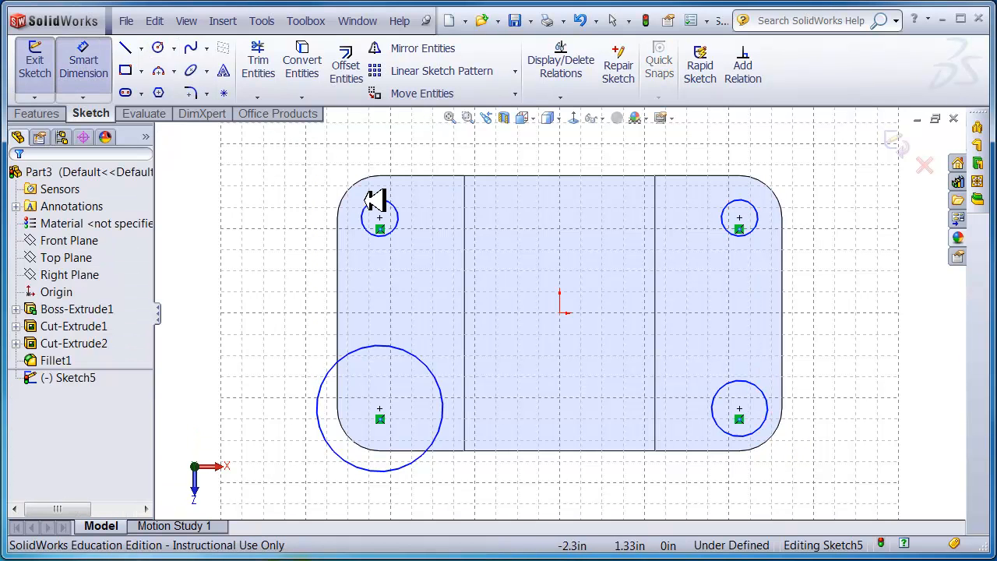
{"action": "left_click", "coordinate": [371, 202]}
{"action": "left_click", "coordinate": [273, 176]}
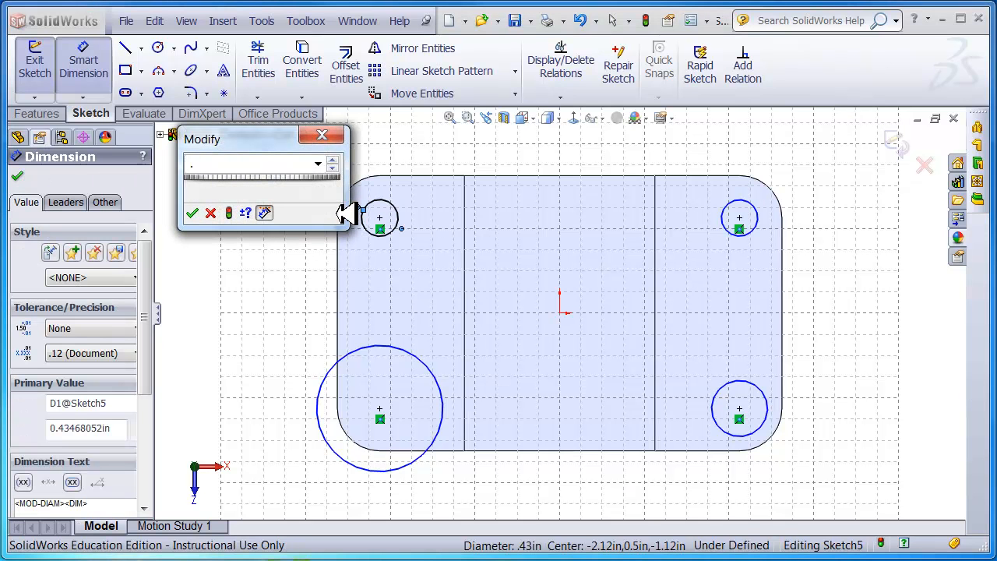
{"action": "key", "text": "Return"}
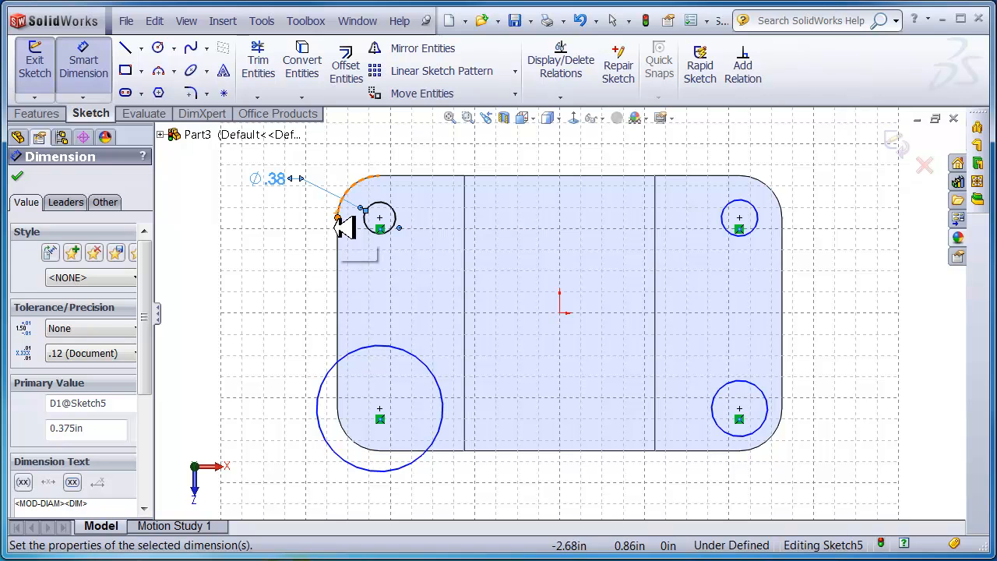
{"action": "left_click", "coordinate": [330, 380]}
{"action": "left_click", "coordinate": [280, 323]}
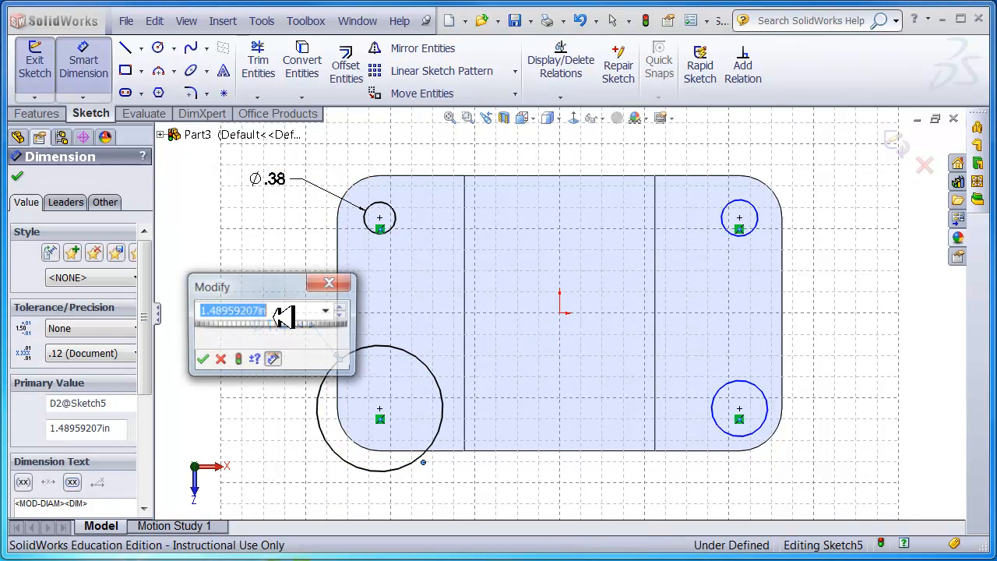
{"action": "type", "text": ".375"}
{"action": "key", "text": "Return"}
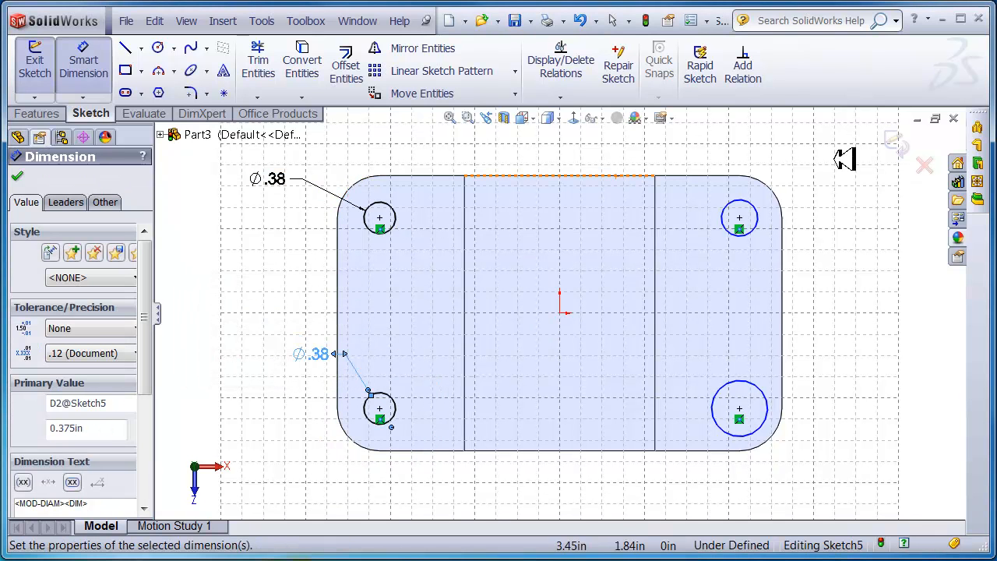
Step: Dimension the two circles at the plate's +X end to a diameter of 0.375 in each
{"action": "left_click", "coordinate": [756, 204]}
{"action": "left_click", "coordinate": [837, 155]}
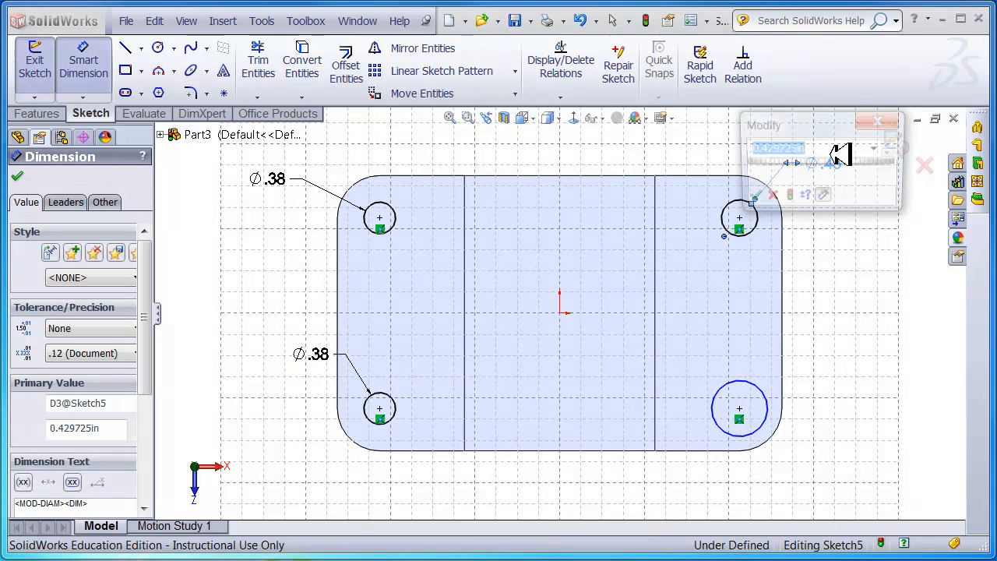
{"action": "type", "text": ".375"}
{"action": "key", "text": "Return"}
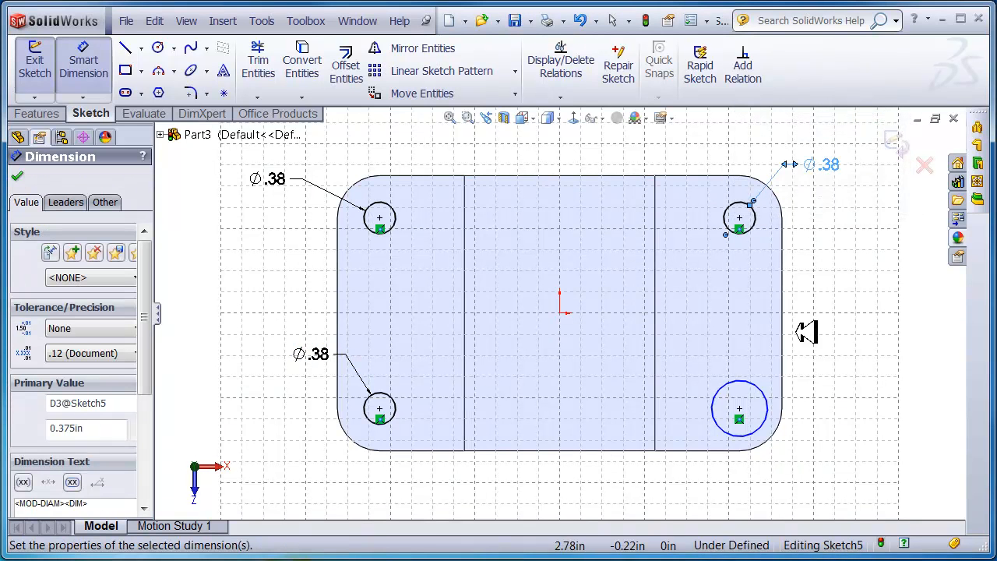
{"action": "left_click", "coordinate": [768, 387]}
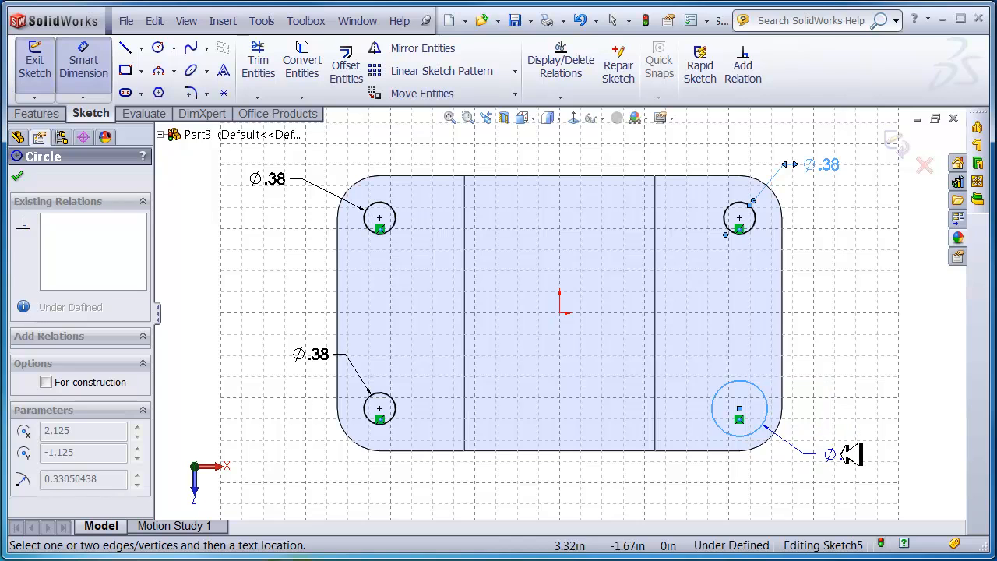
{"action": "left_click", "coordinate": [843, 452]}
{"action": "type", "text": ".375"}
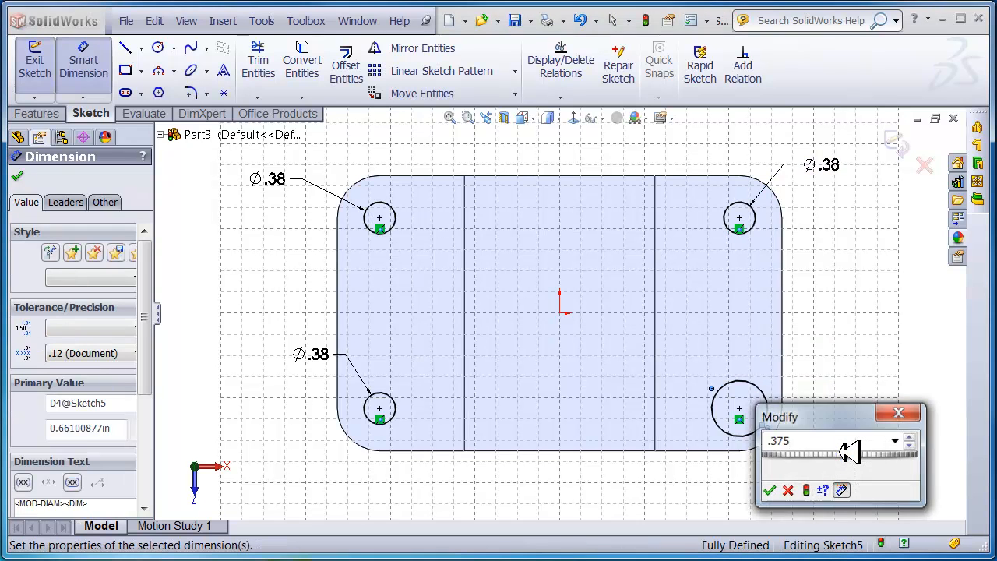
{"action": "key", "text": "Return"}
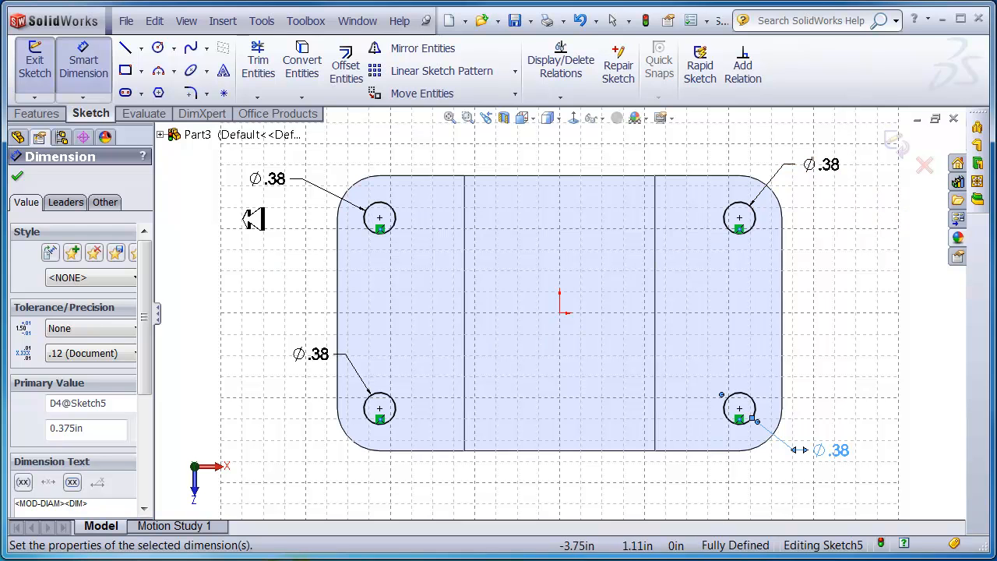
Step: Extrude-cut the four corner circles with a Through All end condition to make the plate's corner holes
{"action": "left_click", "coordinate": [40, 113]}
{"action": "left_click", "coordinate": [282, 63]}
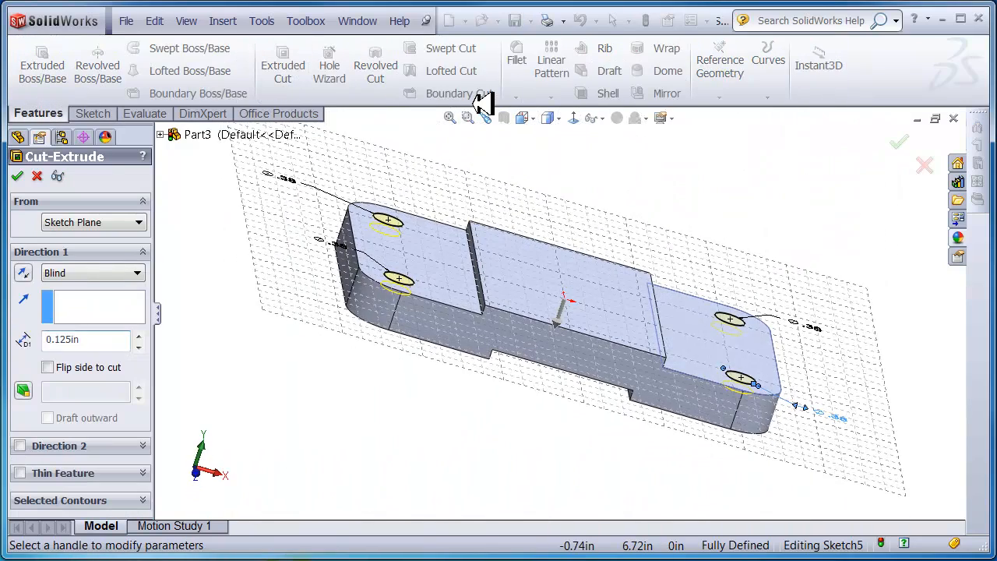
{"action": "left_click", "coordinate": [102, 273]}
{"action": "left_click", "coordinate": [78, 300]}
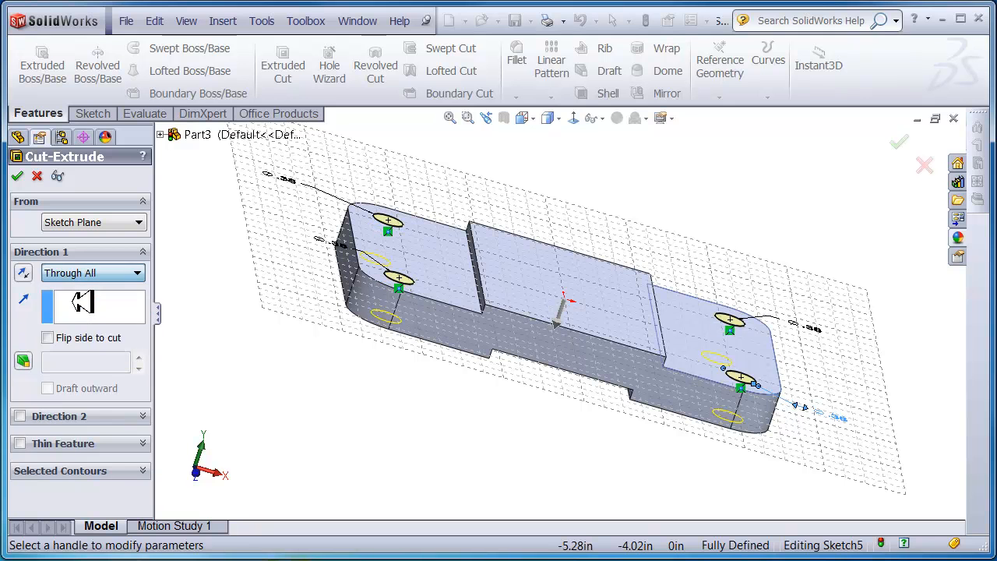
{"action": "left_click", "coordinate": [29, 177]}
{"action": "middle_click_drag", "start_coordinate": [249, 205], "coordinate": [225, 269]}
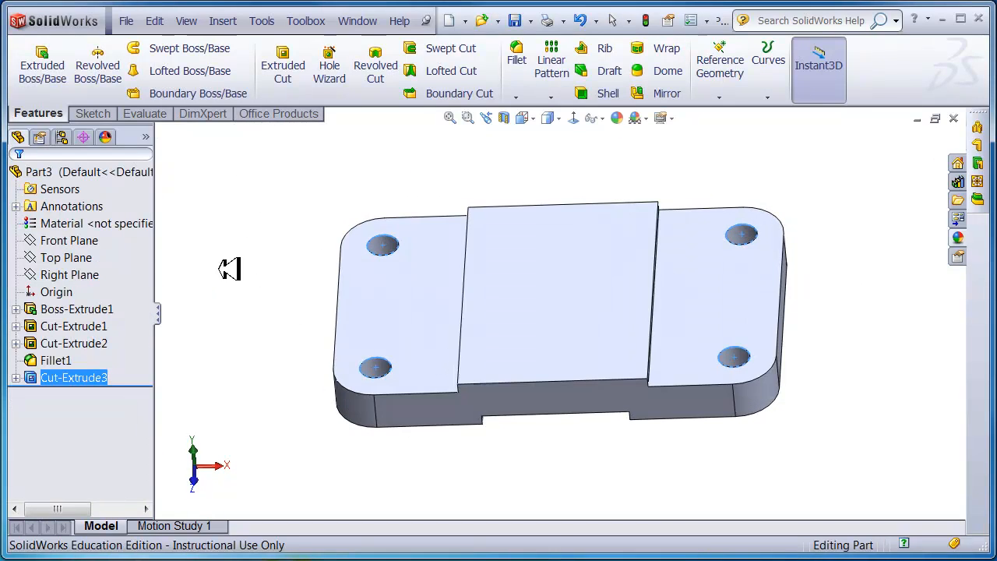
Step: Change the whole part's appearance to pure blue from the standard colour swatches
{"action": "left_click", "coordinate": [45, 172]}
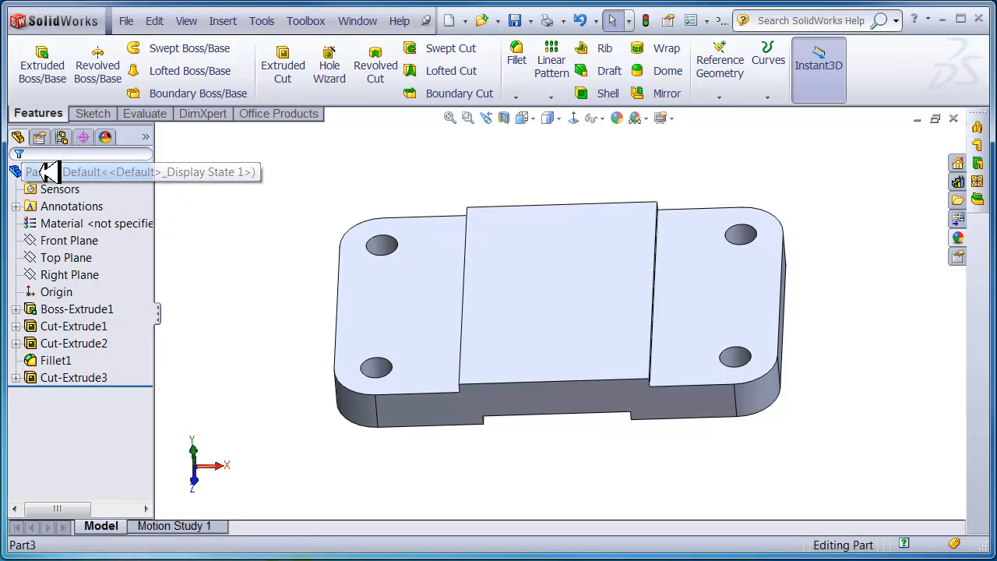
{"action": "left_click", "coordinate": [618, 118]}
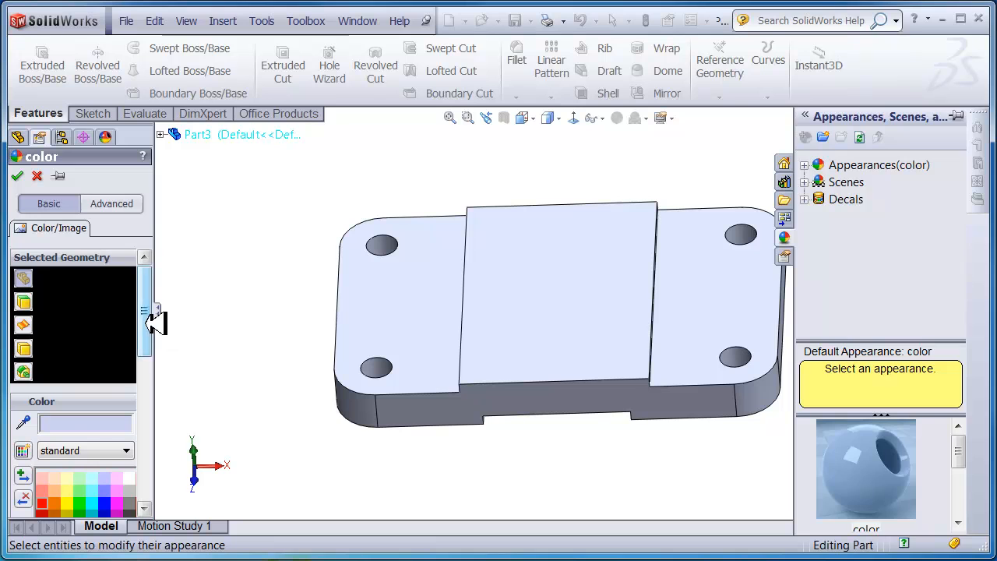
{"action": "scroll", "coordinate": [152, 335], "scroll_direction": "down", "scroll_amount": 3}
{"action": "left_click", "coordinate": [109, 420]}
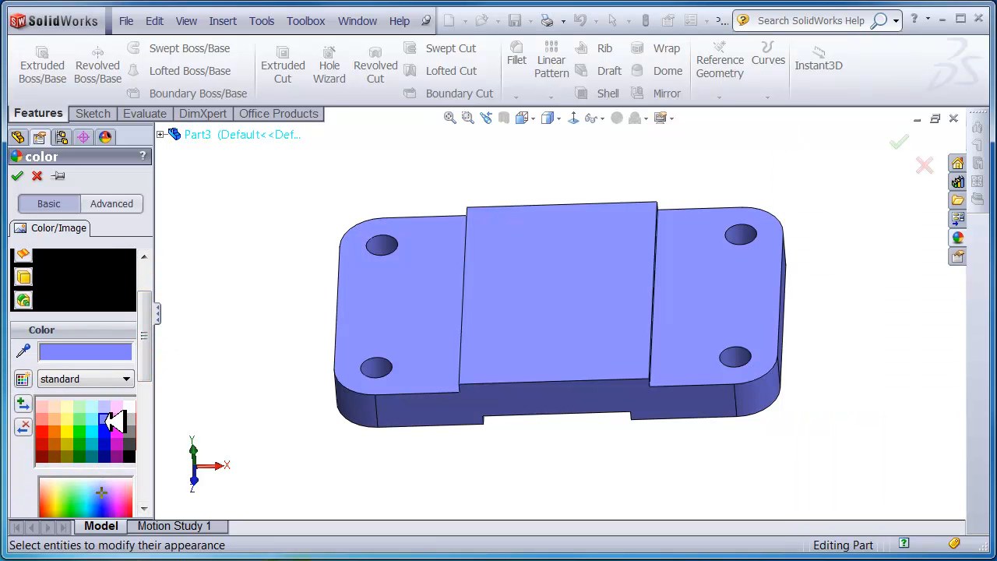
{"action": "left_click", "coordinate": [108, 431]}
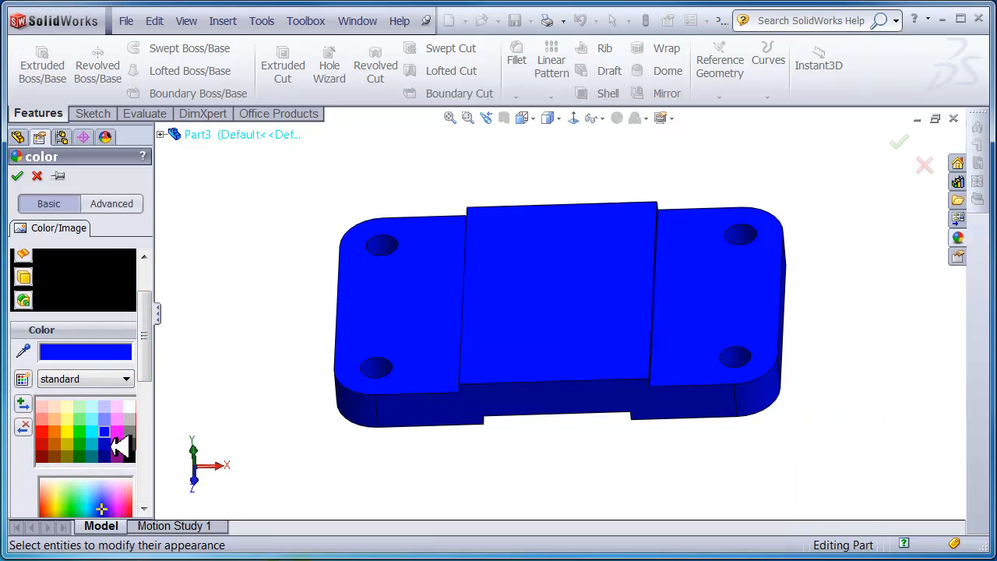
{"action": "left_click", "coordinate": [17, 176]}
{"action": "middle_click_drag", "start_coordinate": [411, 438], "coordinate": [597, 439]}
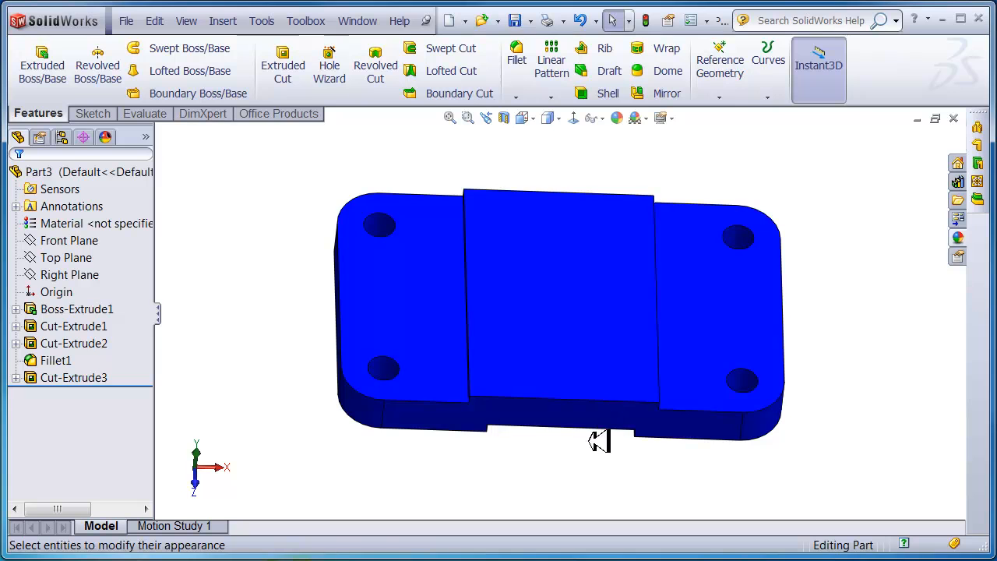